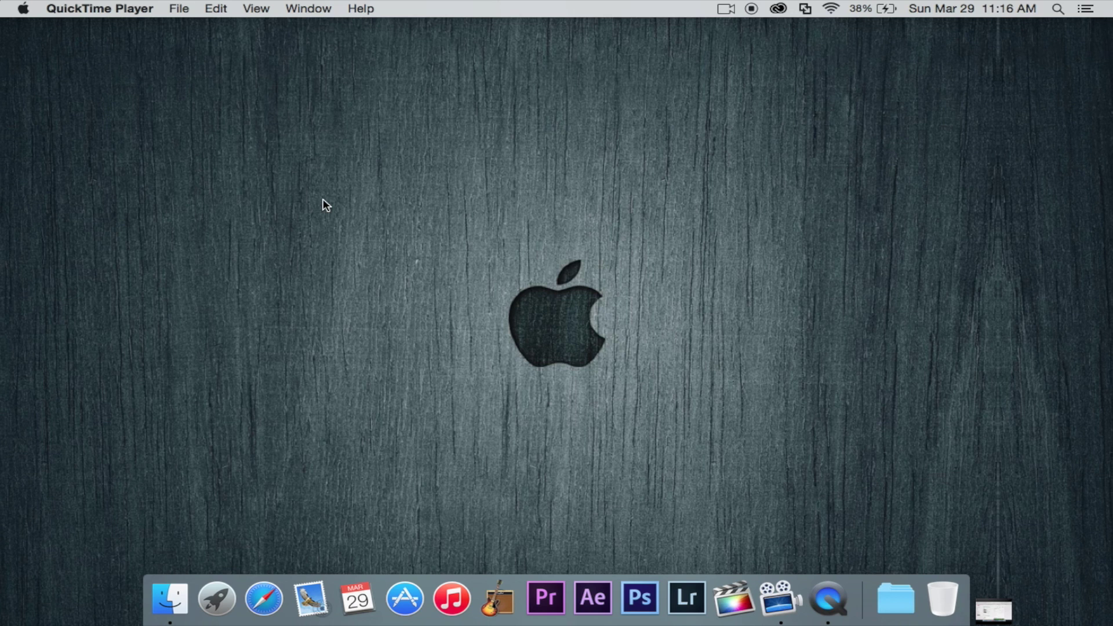
Open ScreenFlow's recording menu from the menu-bar icon
{"action": "left_click", "coordinate": [725, 9]}
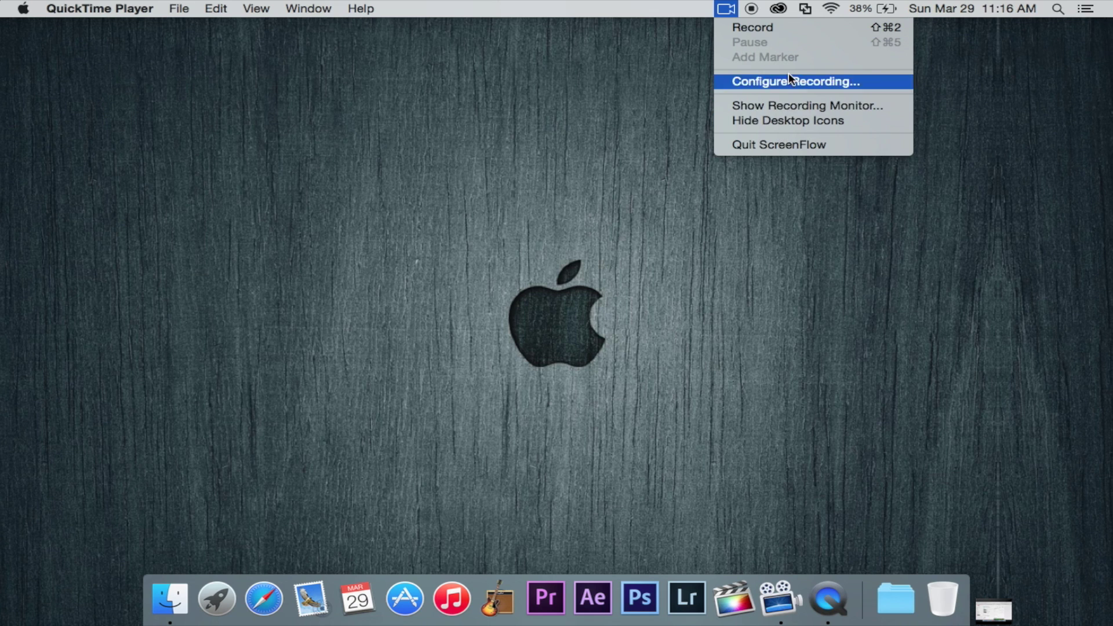
Open the New Recording window and nudge it slightly right and down
{"action": "left_click", "coordinate": [775, 80]}
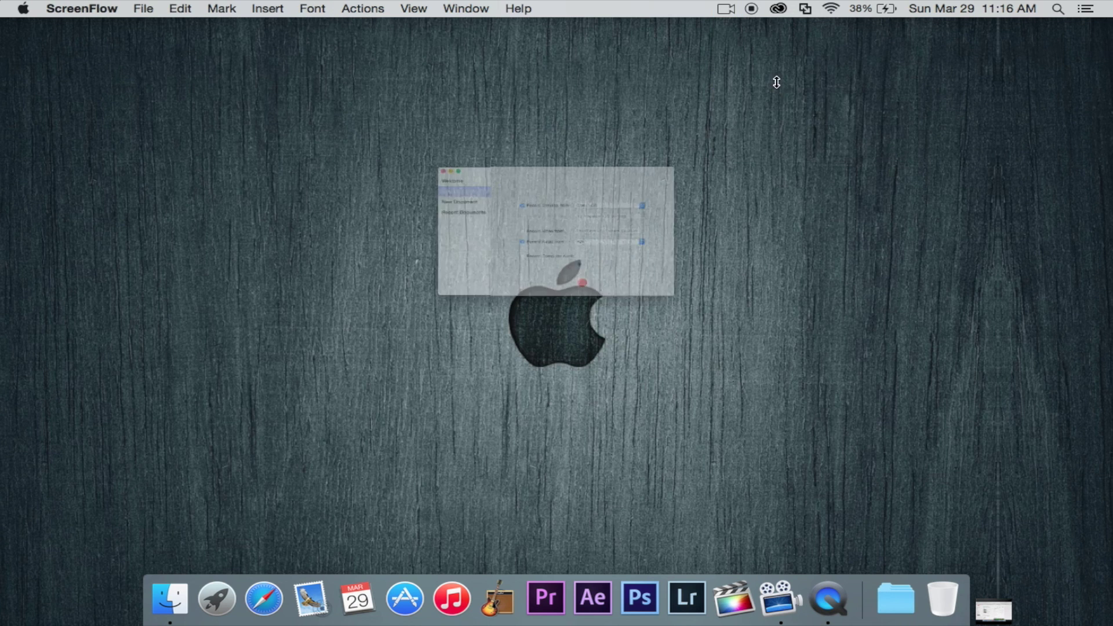
{"action": "mouse_move", "coordinate": [552, 95]}
{"action": "left_mouse_down"}
{"action": "mouse_move", "coordinate": [611, 75]}
{"action": "mouse_move", "coordinate": [568, 102]}
{"action": "left_mouse_up"}
{"action": "left_click", "coordinate": [718, 9]}
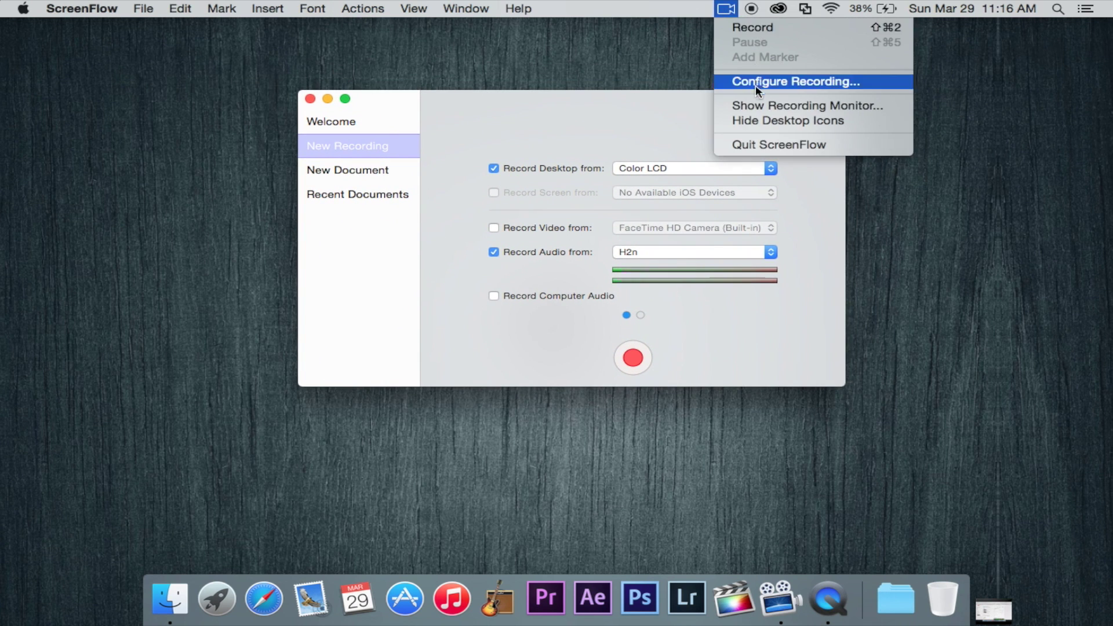
{"action": "left_click", "coordinate": [625, 89]}
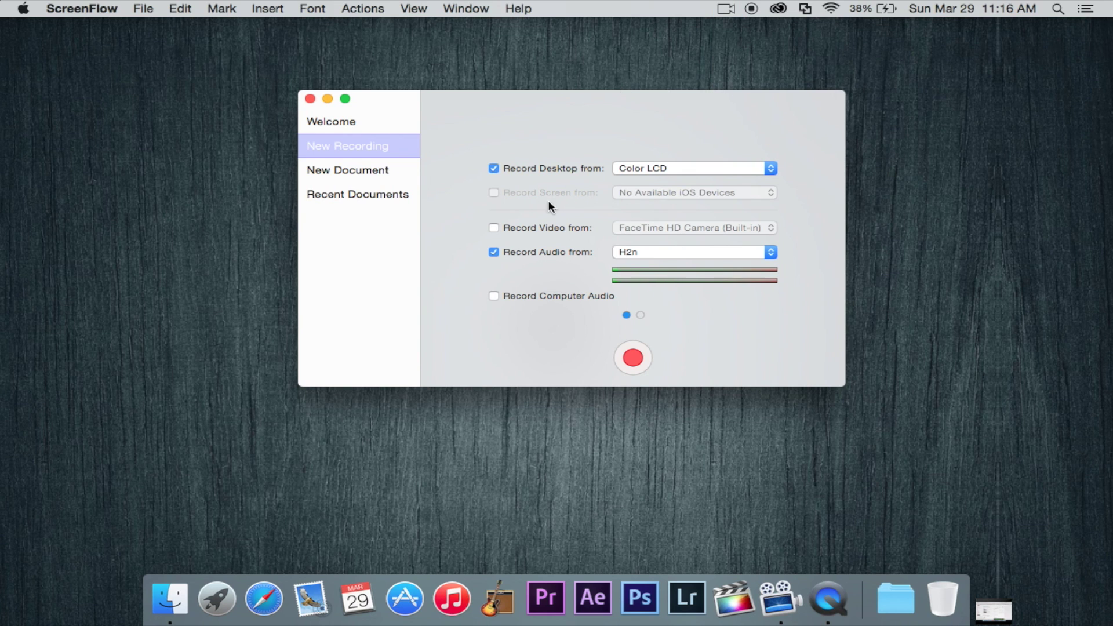
Check the Record Desktop display list, keeping Color LCD as the captured display
{"action": "left_click", "coordinate": [641, 167]}
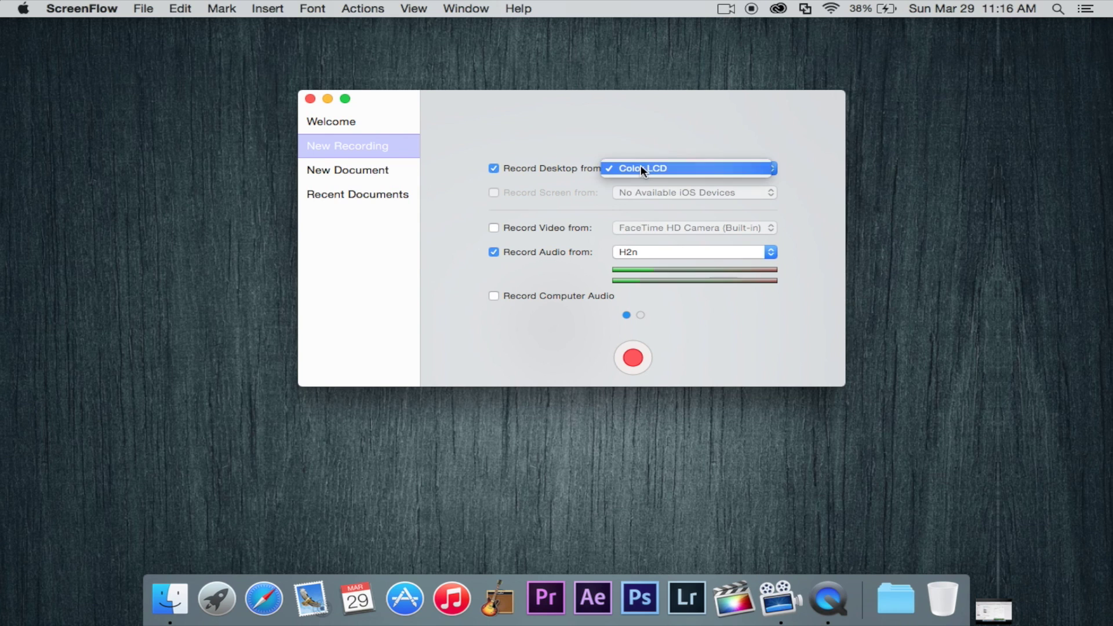
{"action": "left_click", "coordinate": [695, 151]}
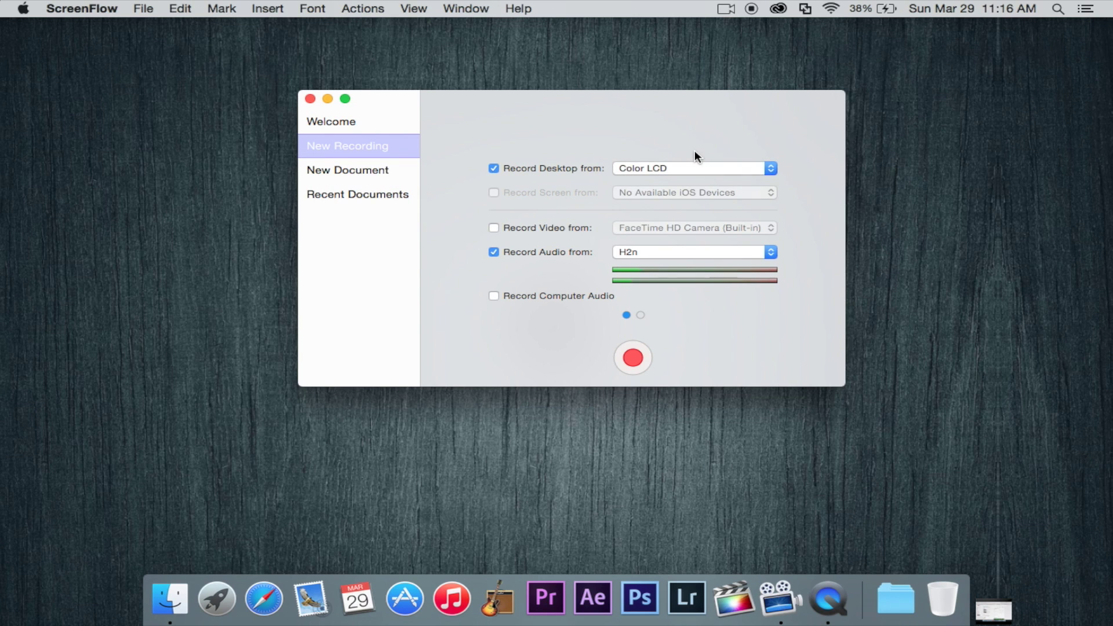
{"action": "left_click", "coordinate": [667, 167]}
{"action": "left_click", "coordinate": [622, 131]}
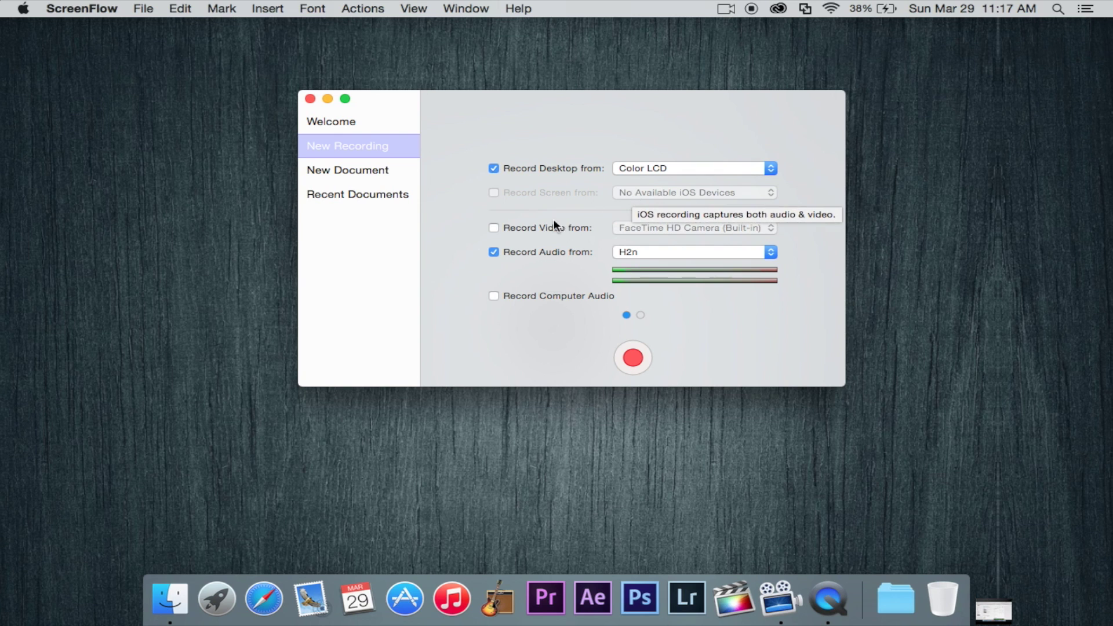
Leave camera video off after toggling it, and keep H2n as the audio input
{"action": "left_click", "coordinate": [508, 228]}
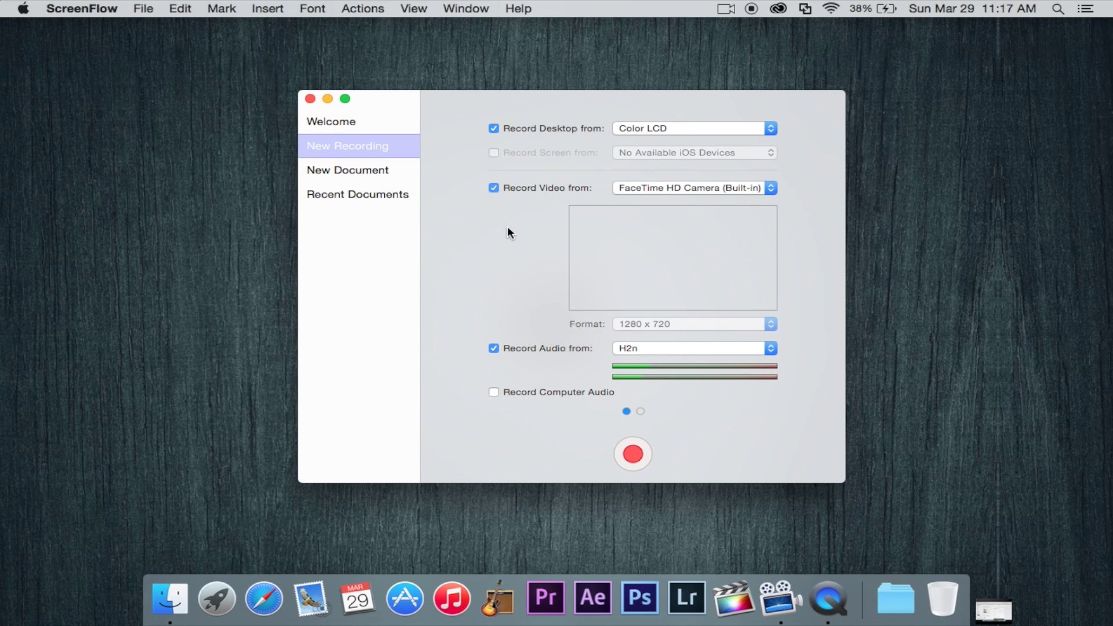
{"action": "left_click", "coordinate": [493, 188]}
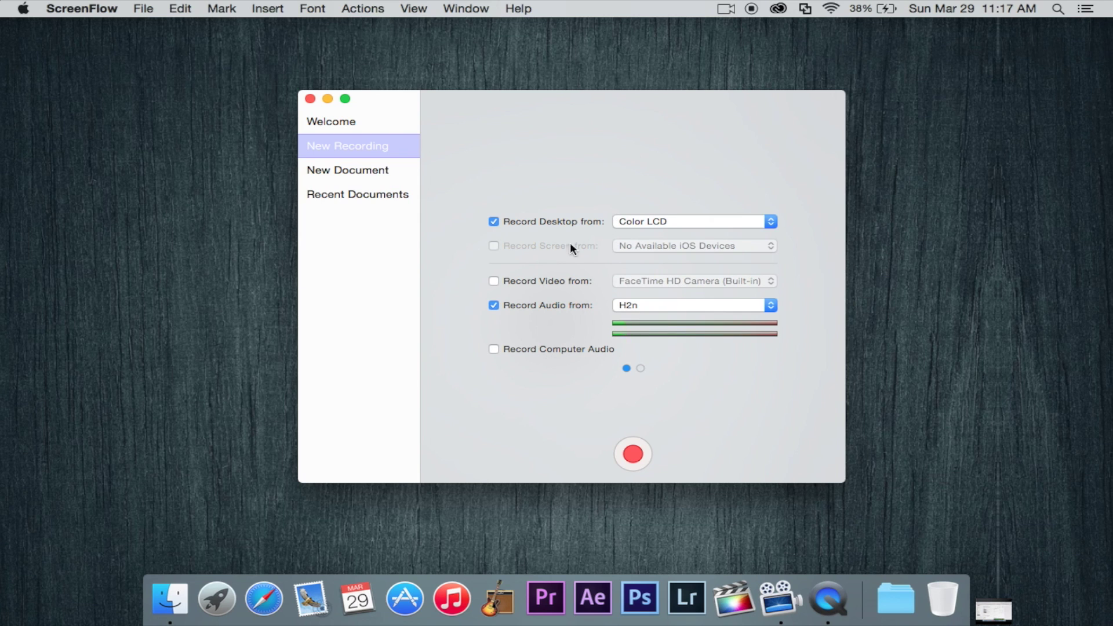
{"action": "left_click", "coordinate": [637, 305]}
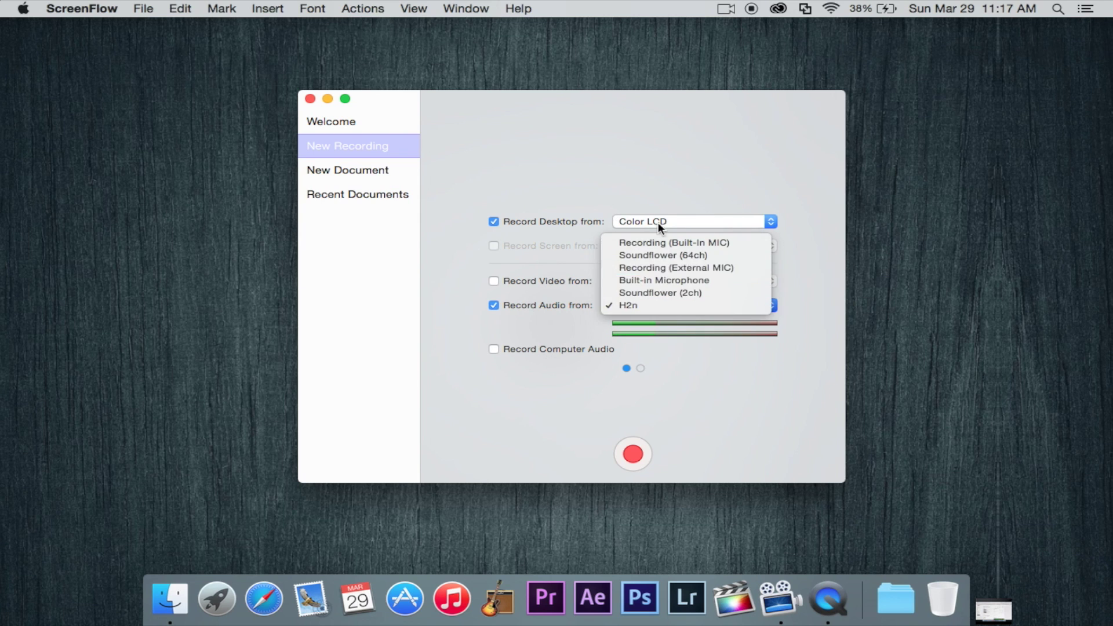
{"action": "left_click", "coordinate": [655, 305]}
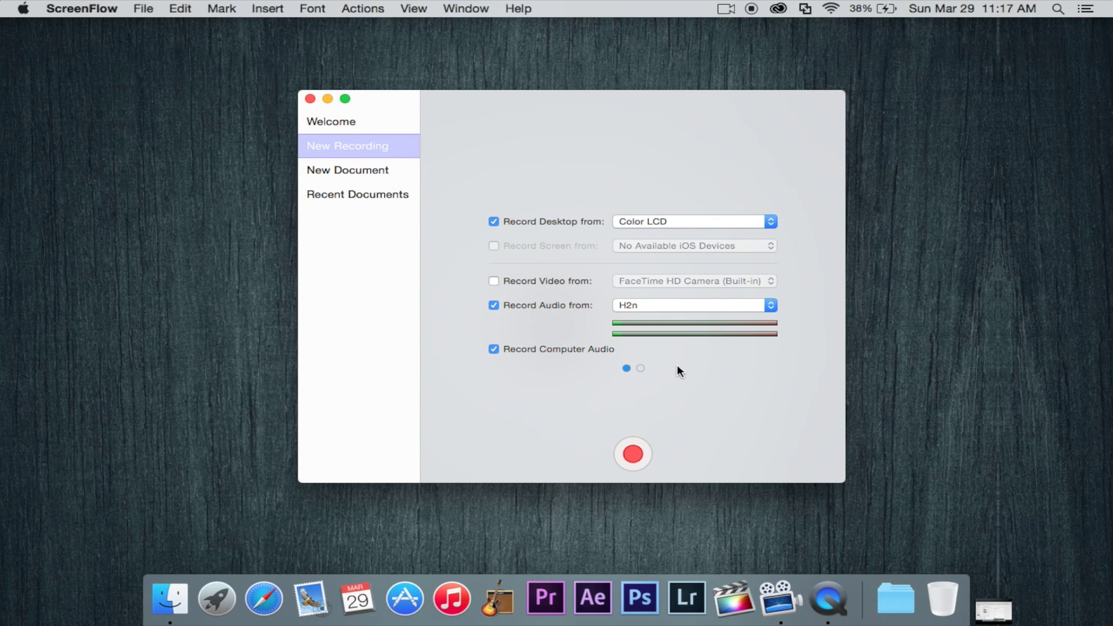
Review the second options page, keeping the desktop framerate at 30 fps
{"action": "left_click", "coordinate": [640, 368]}
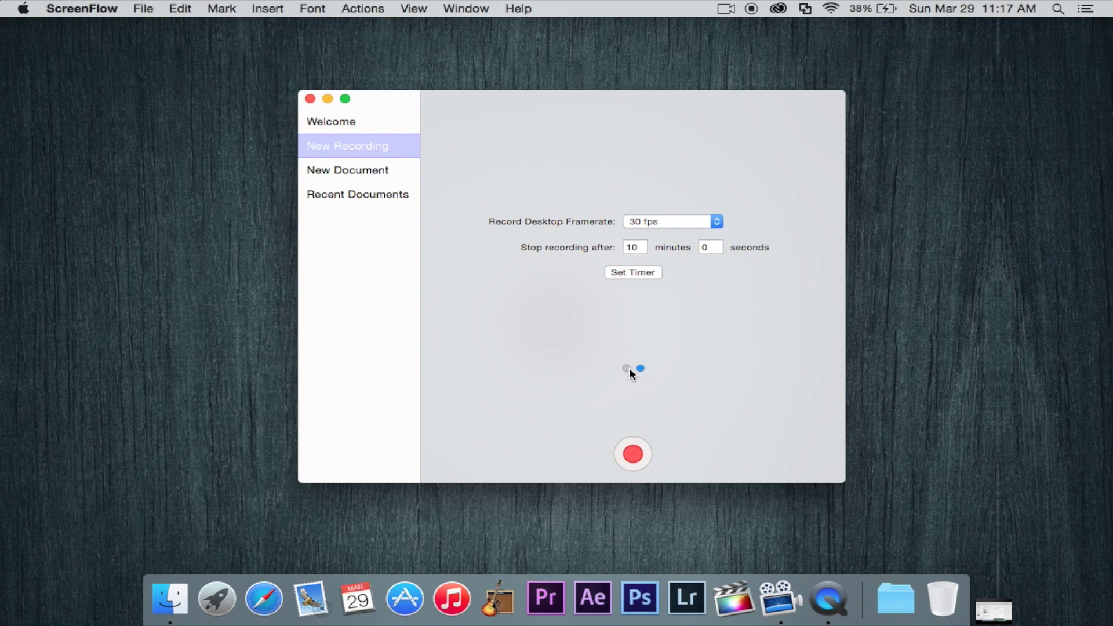
{"action": "left_click", "coordinate": [628, 368]}
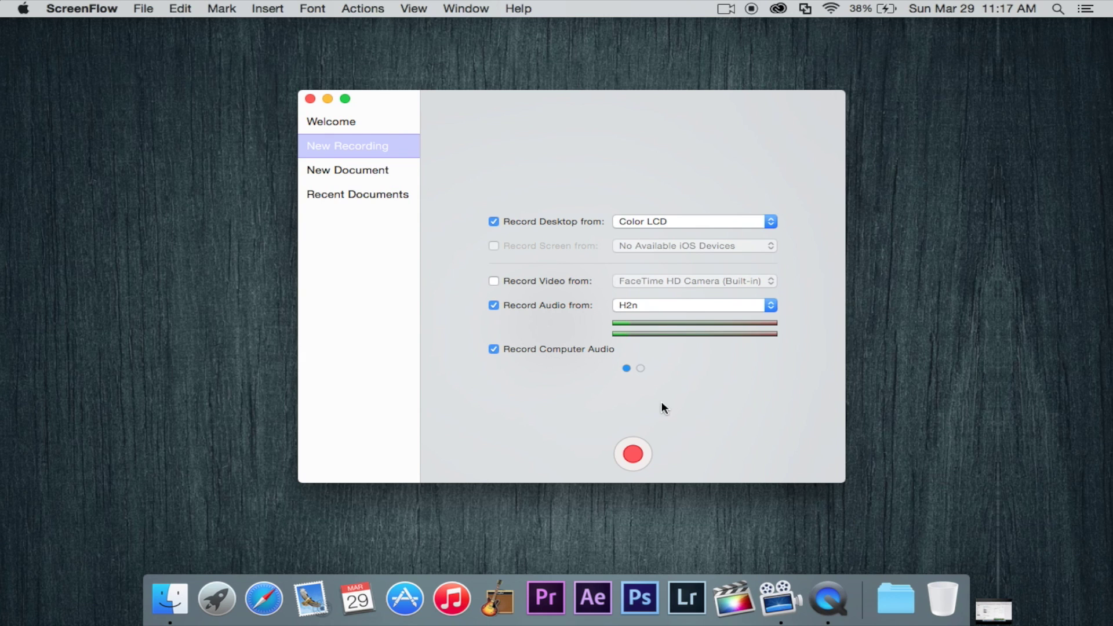
{"action": "left_click", "coordinate": [641, 368]}
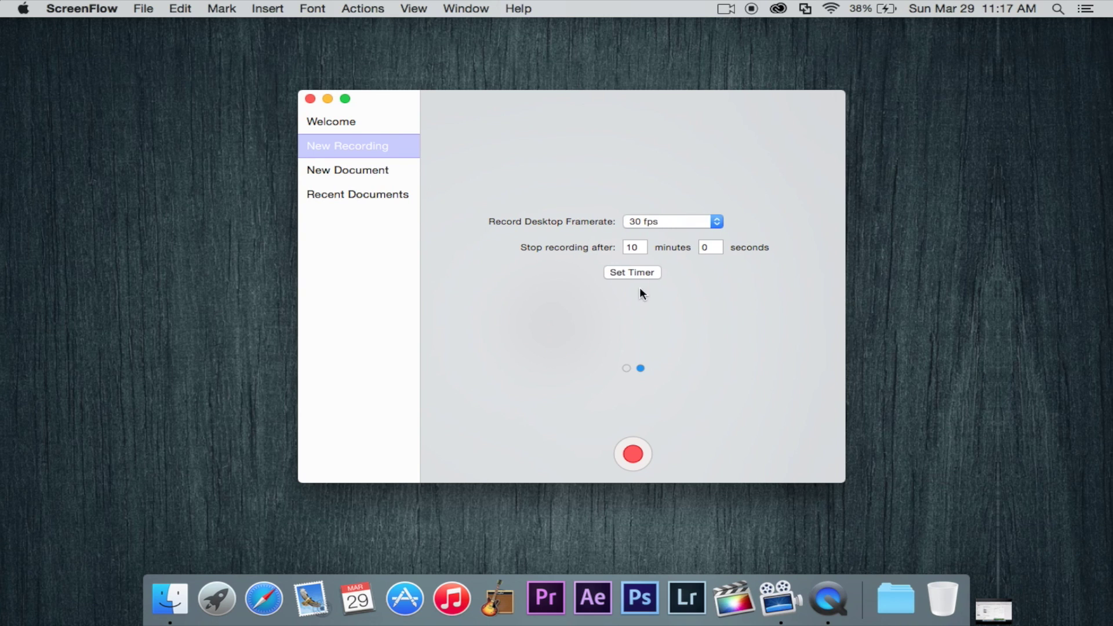
{"action": "left_click", "coordinate": [657, 222]}
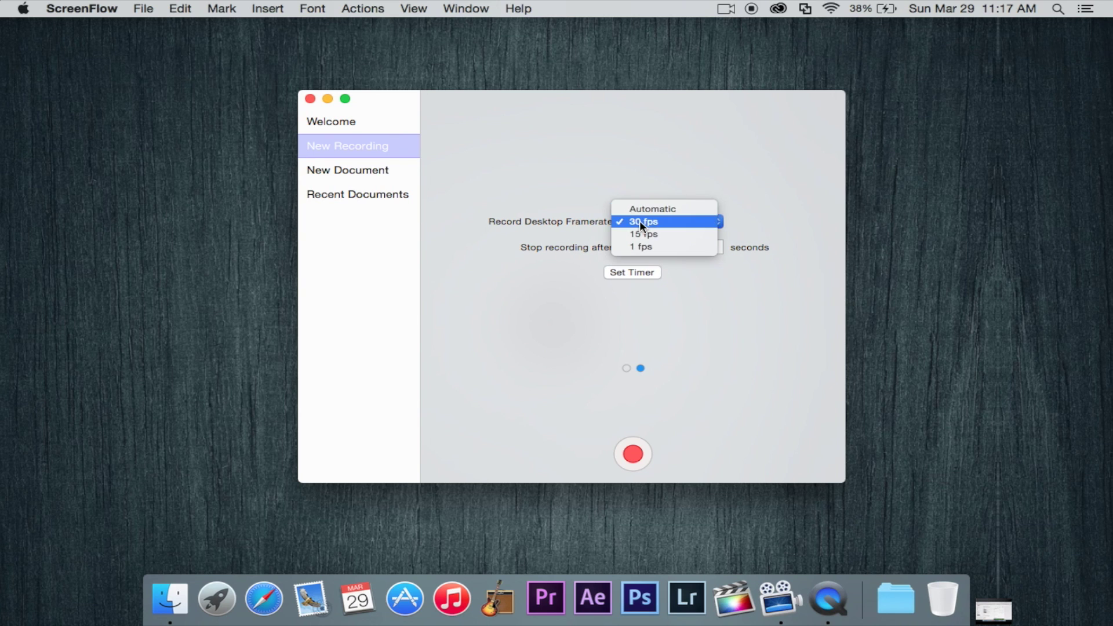
{"action": "left_click", "coordinate": [639, 221]}
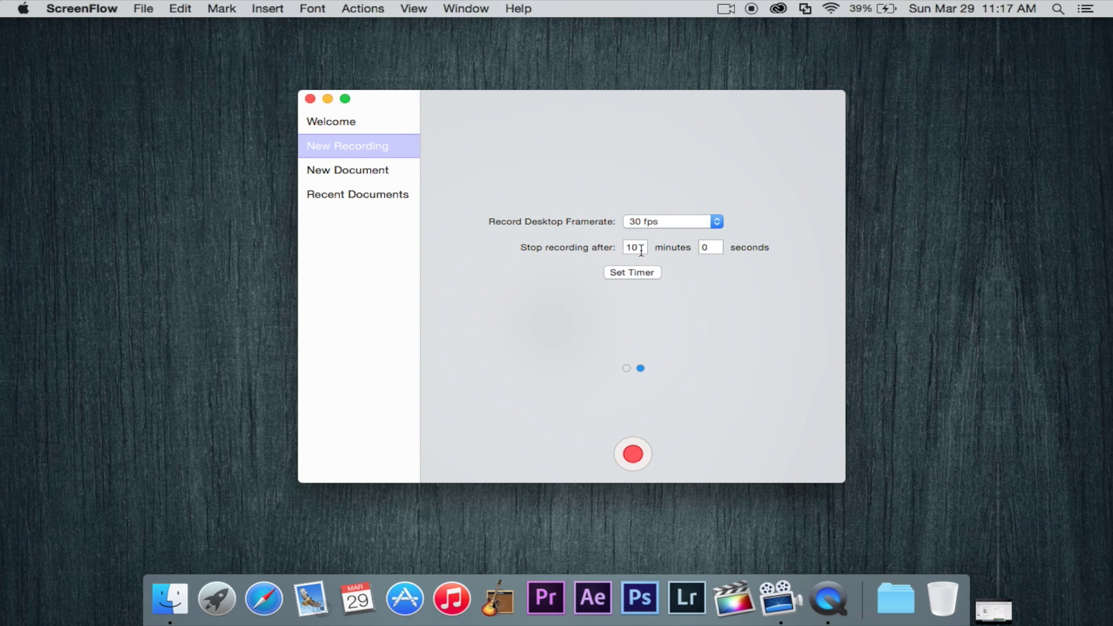
{"action": "left_click", "coordinate": [626, 368]}
From the Welcome page, create a new 1080p HD document at 1920×1080
{"action": "left_click", "coordinate": [375, 131]}
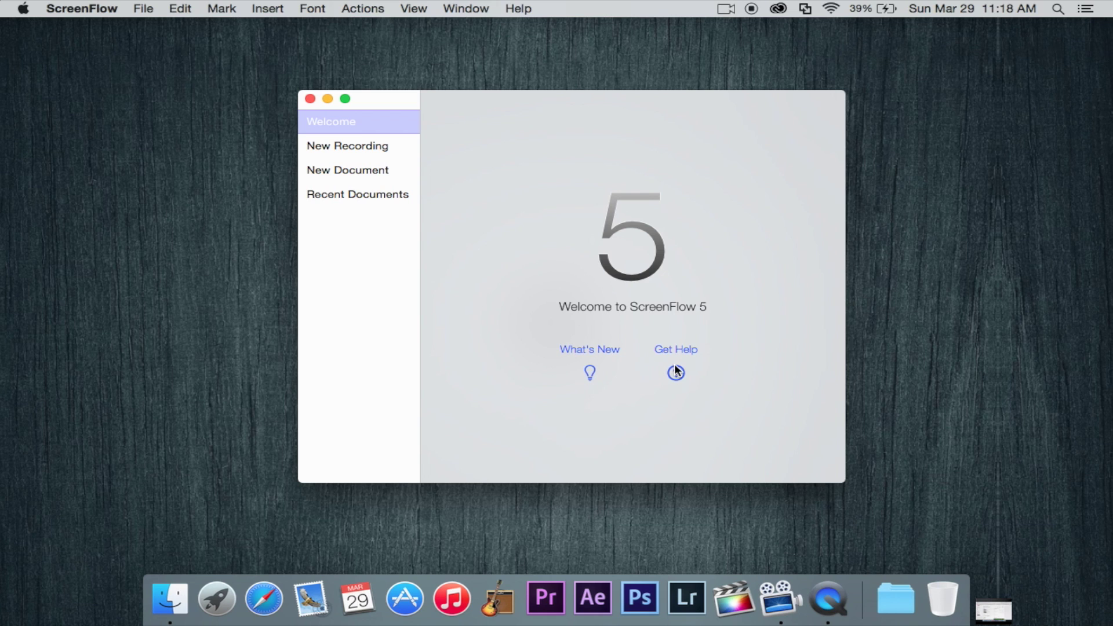
{"action": "left_click", "coordinate": [384, 173]}
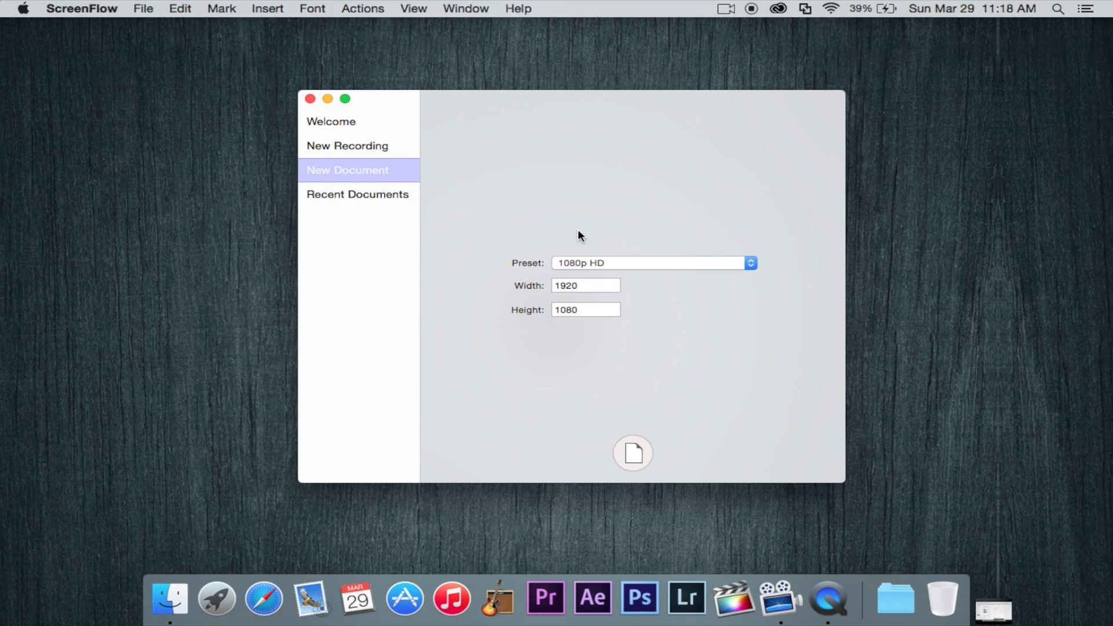
{"action": "left_click", "coordinate": [587, 262]}
{"action": "left_click", "coordinate": [595, 264]}
{"action": "left_click", "coordinate": [584, 286]}
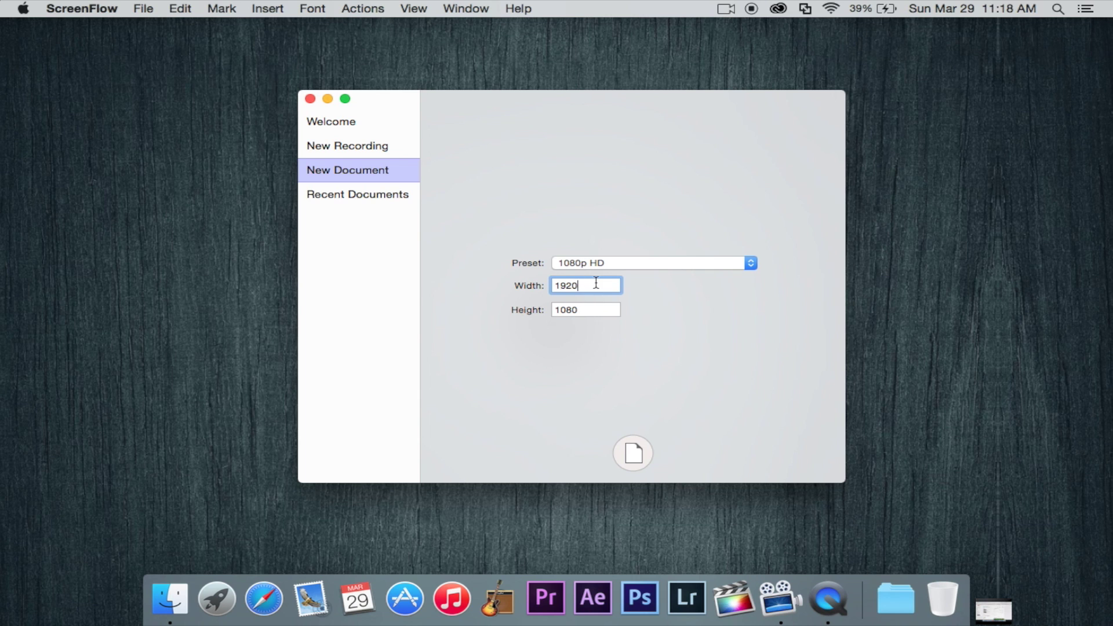
{"action": "left_click", "coordinate": [632, 446]}
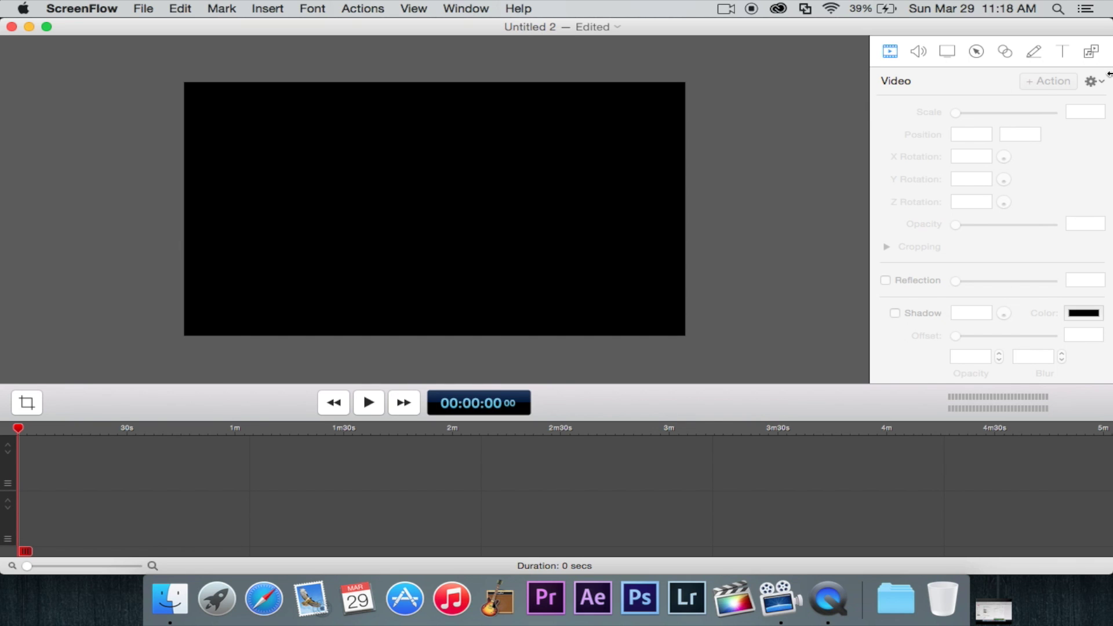
Close the Untitled 2 document without saving
{"action": "left_click", "coordinate": [1091, 51]}
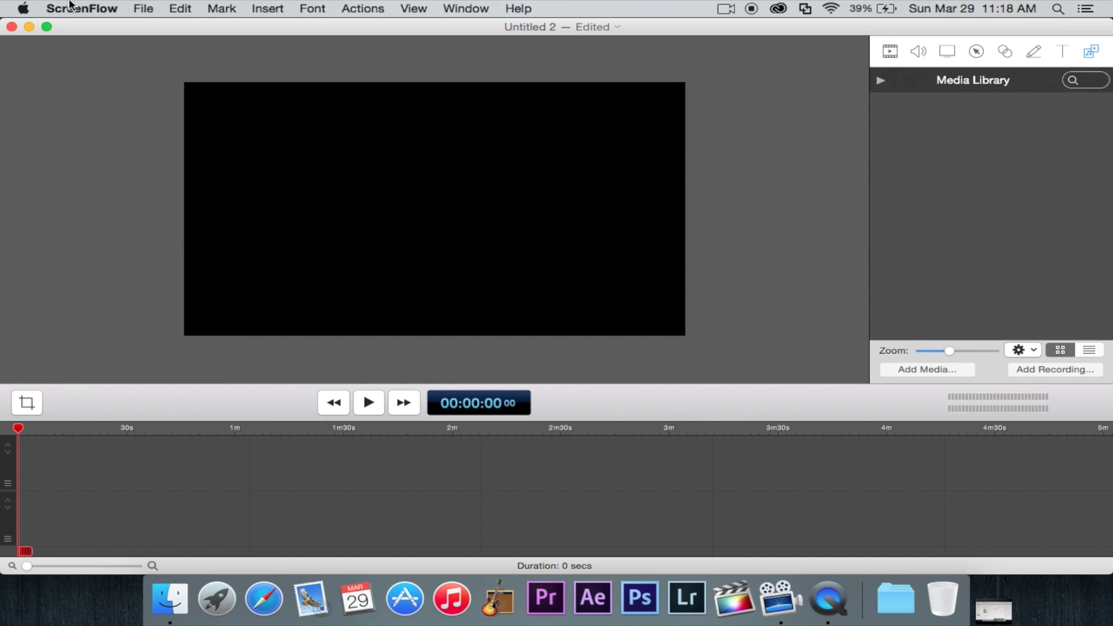
{"action": "key", "text": "super+w"}
{"action": "left_click", "coordinate": [510, 212]}
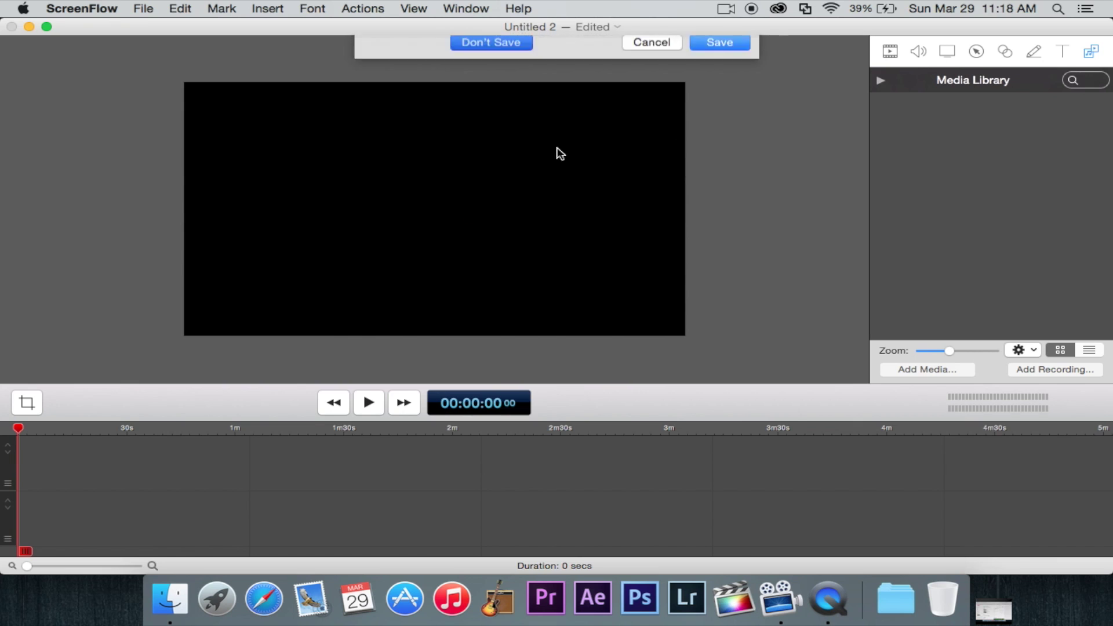
Reopen the New Recording window and glance at the Recent Documents list
{"action": "left_click", "coordinate": [731, 9]}
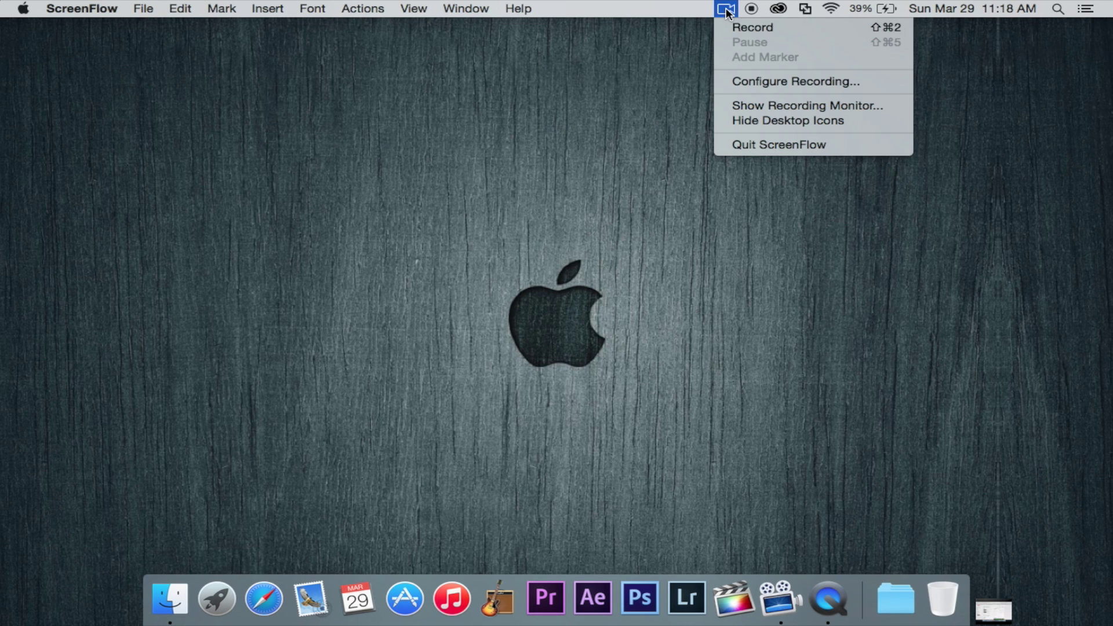
{"action": "left_click", "coordinate": [748, 80]}
{"action": "left_click", "coordinate": [362, 188]}
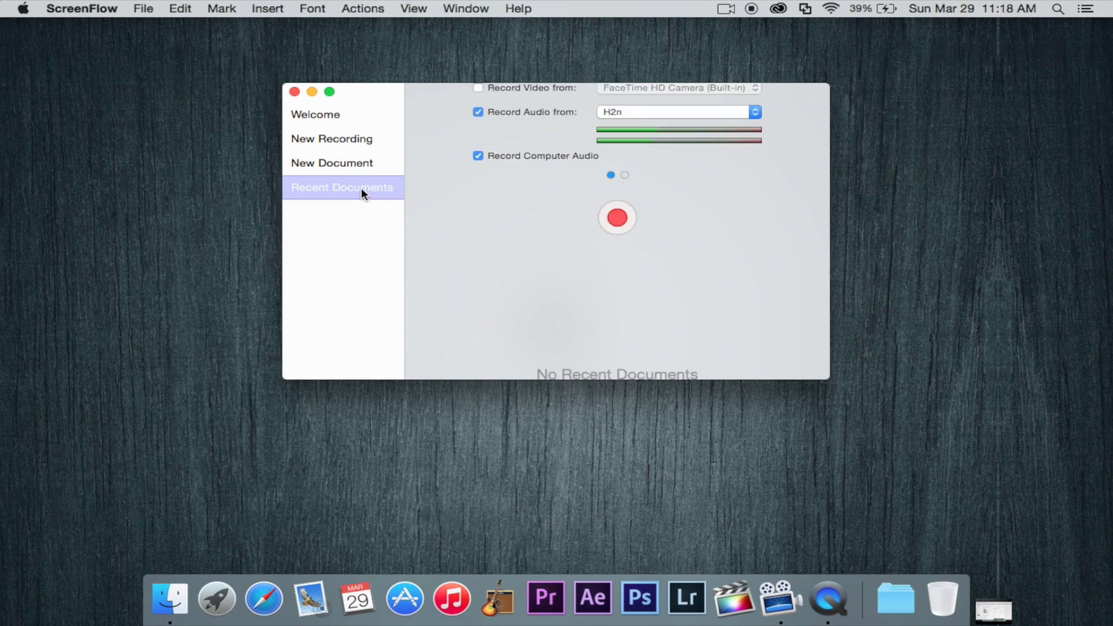
{"action": "left_click", "coordinate": [348, 139]}
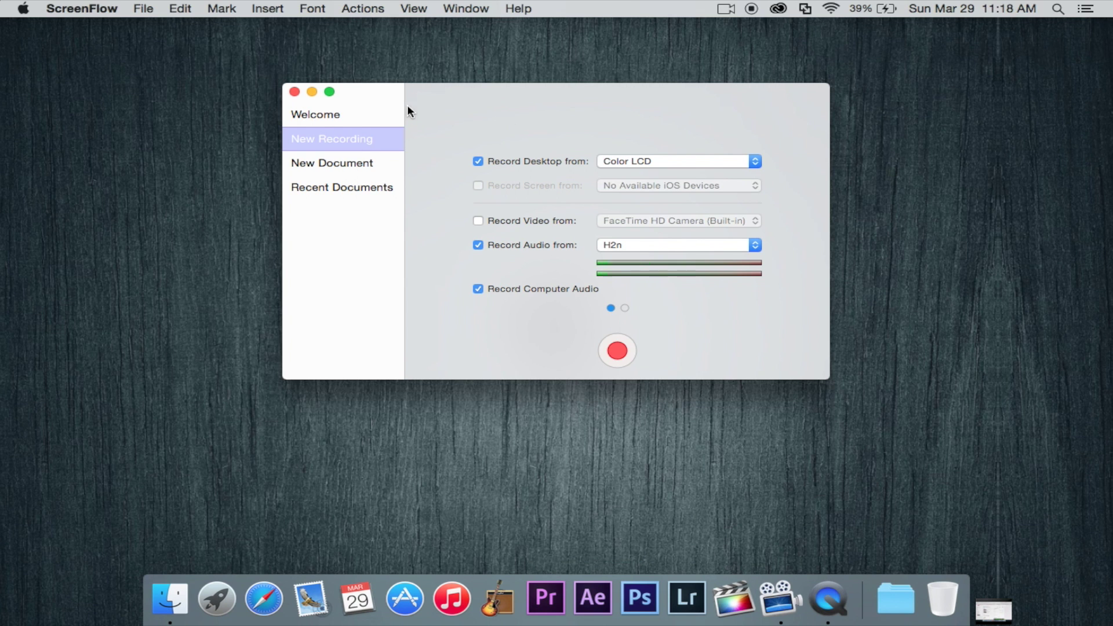
{"action": "left_click", "coordinate": [295, 92]}
Open Preferences and toggle the menu-bar options setting off and back on
{"action": "left_click", "coordinate": [71, 9]}
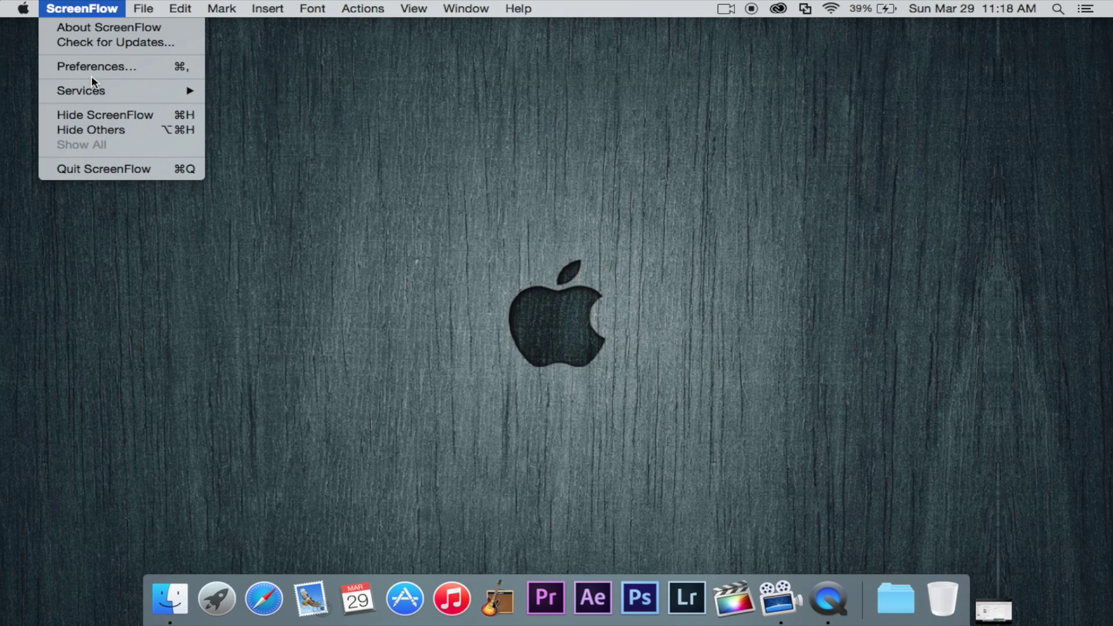
{"action": "left_click", "coordinate": [94, 68]}
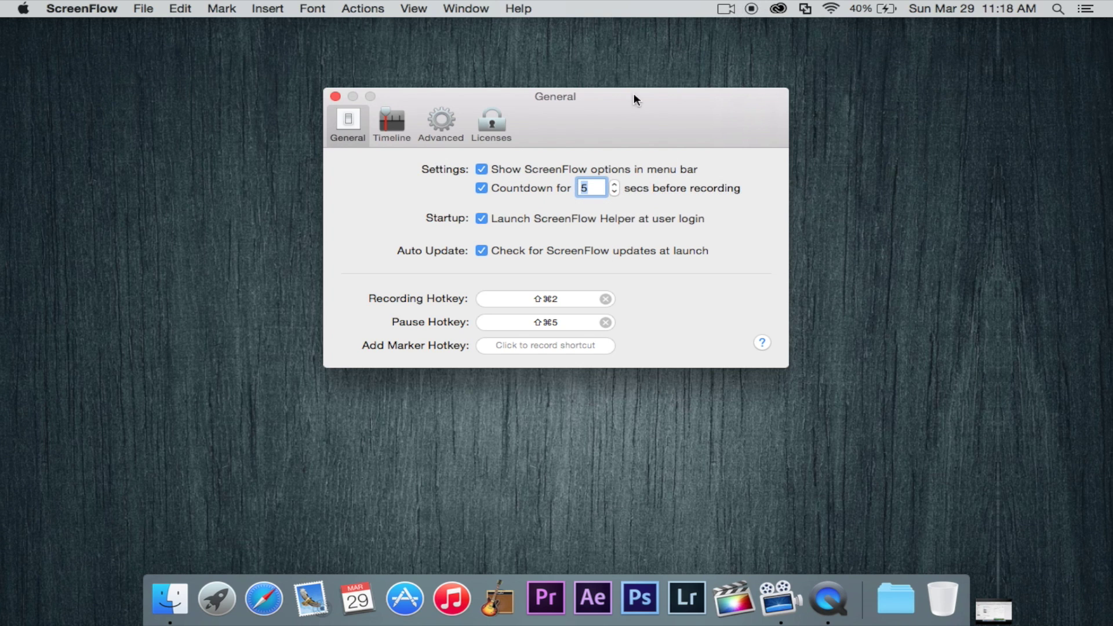
{"action": "left_click", "coordinate": [481, 169]}
{"action": "left_click", "coordinate": [481, 169]}
{"action": "left_click_drag", "start_coordinate": [576, 115], "coordinate": [562, 160]}
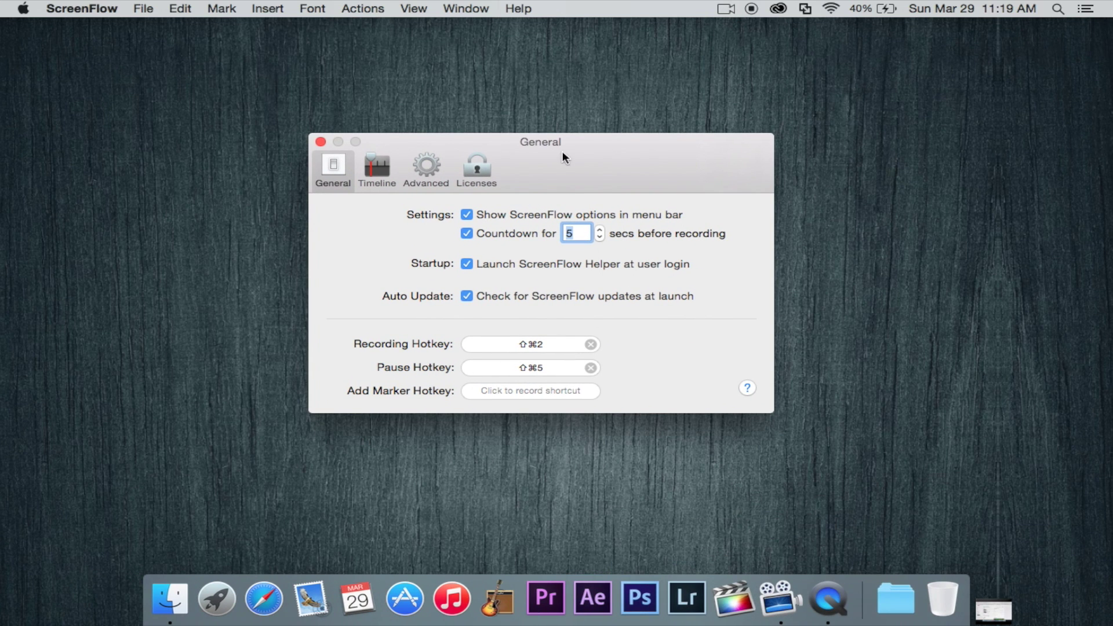
Keep helper launch at login on, set a 3-second countdown, and clear the recording hotkey
{"action": "left_click", "coordinate": [725, 9]}
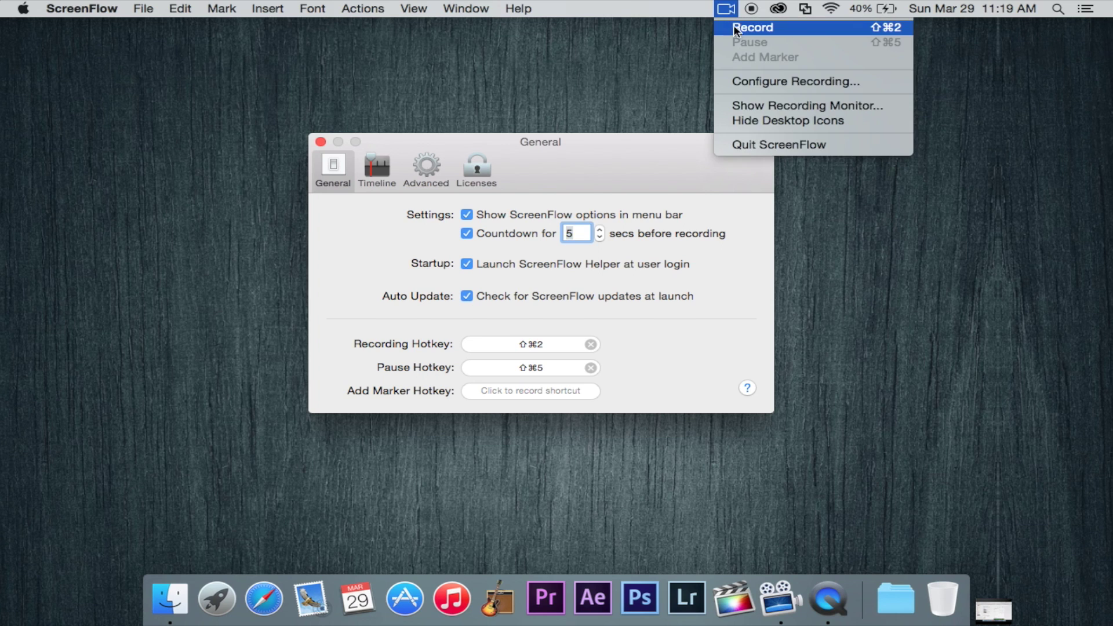
{"action": "left_click", "coordinate": [552, 150]}
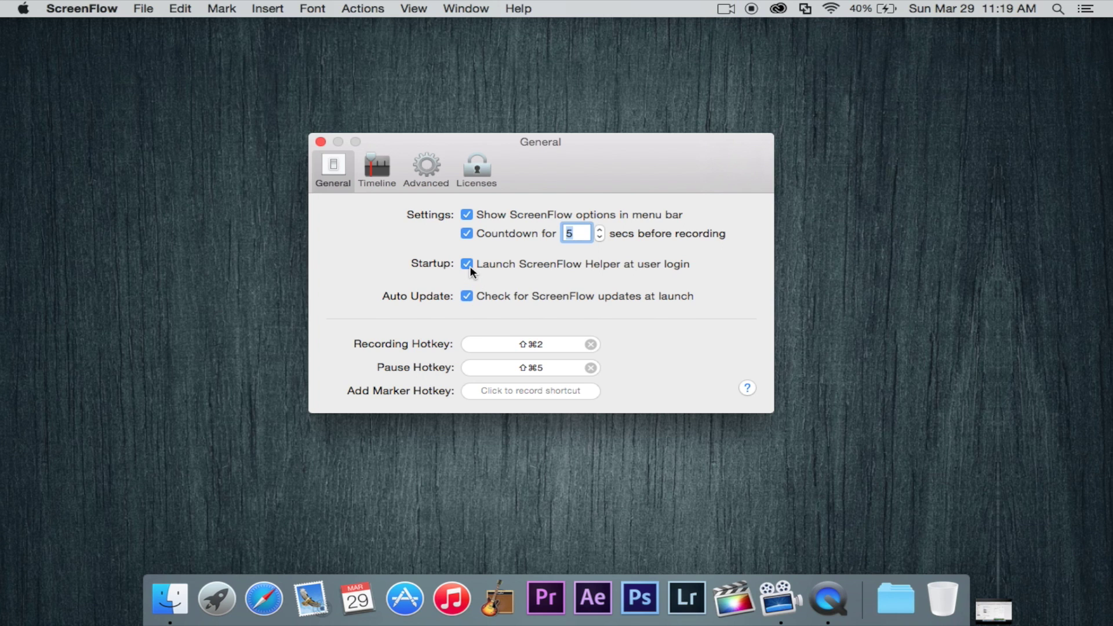
{"action": "left_click", "coordinate": [608, 265]}
{"action": "left_click", "coordinate": [674, 262]}
{"action": "key", "text": "Return"}
{"action": "left_click", "coordinate": [534, 343]}
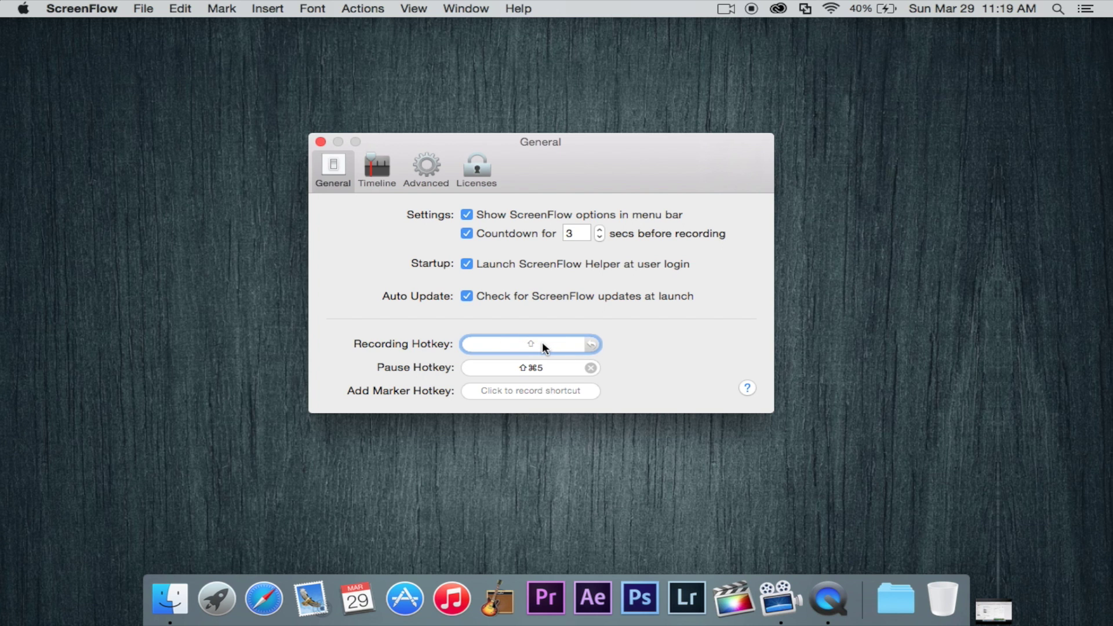
{"action": "key", "text": "super+shift+2"}
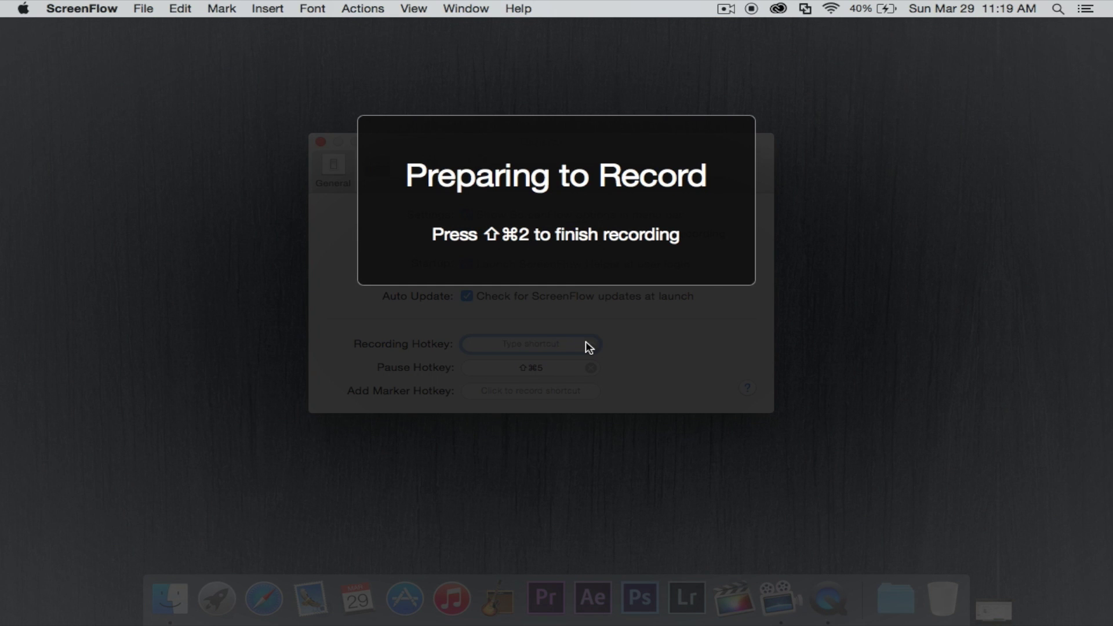
{"action": "left_click", "coordinate": [726, 9]}
{"action": "left_click", "coordinate": [742, 43]}
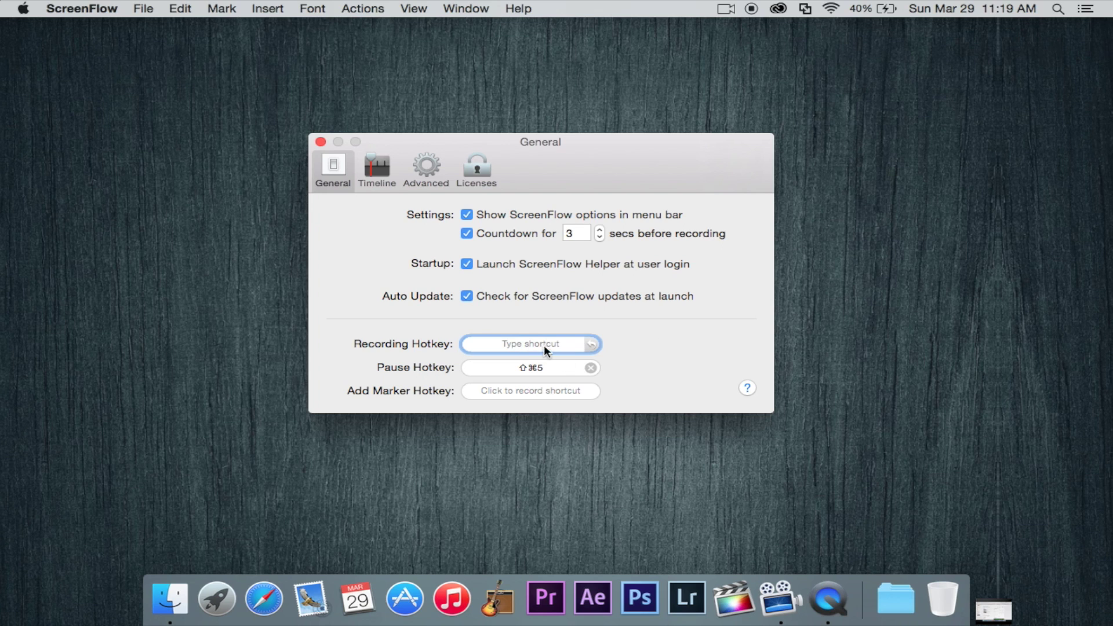
{"action": "left_click", "coordinate": [590, 344]}
Review Timeline preferences, keeping Cross Dissolve as the default transition, then view Advanced preferences
{"action": "left_click", "coordinate": [371, 163]}
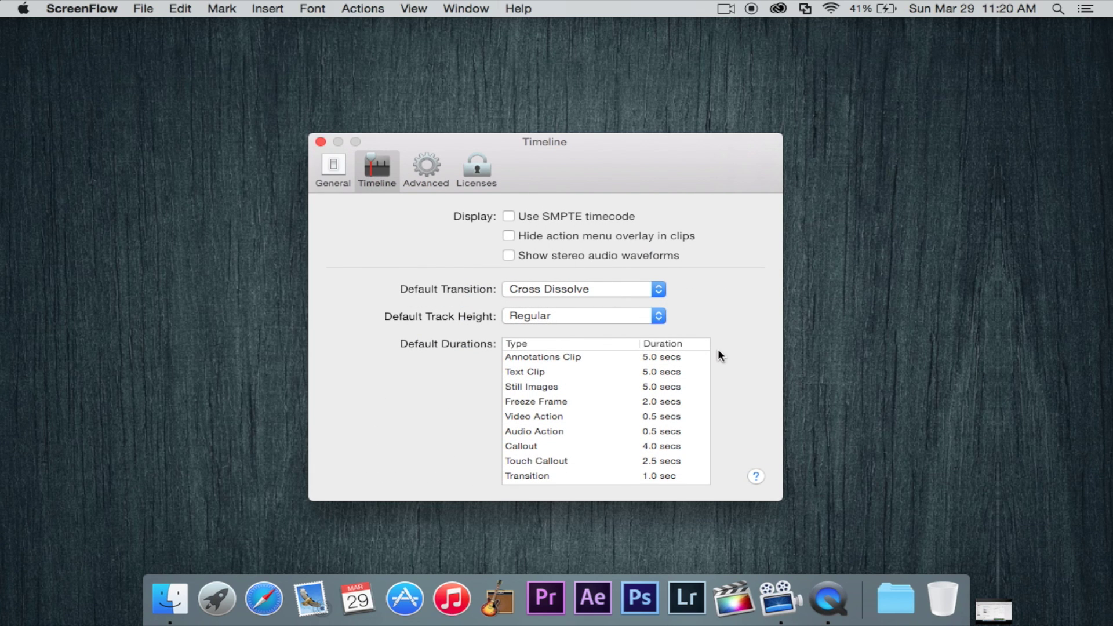
{"action": "scroll", "coordinate": [616, 440], "scroll_direction": "down", "scroll_amount": 2}
{"action": "scroll", "coordinate": [616, 440], "scroll_direction": "up", "scroll_amount": 3}
{"action": "left_click_drag", "start_coordinate": [458, 152], "coordinate": [467, 121]}
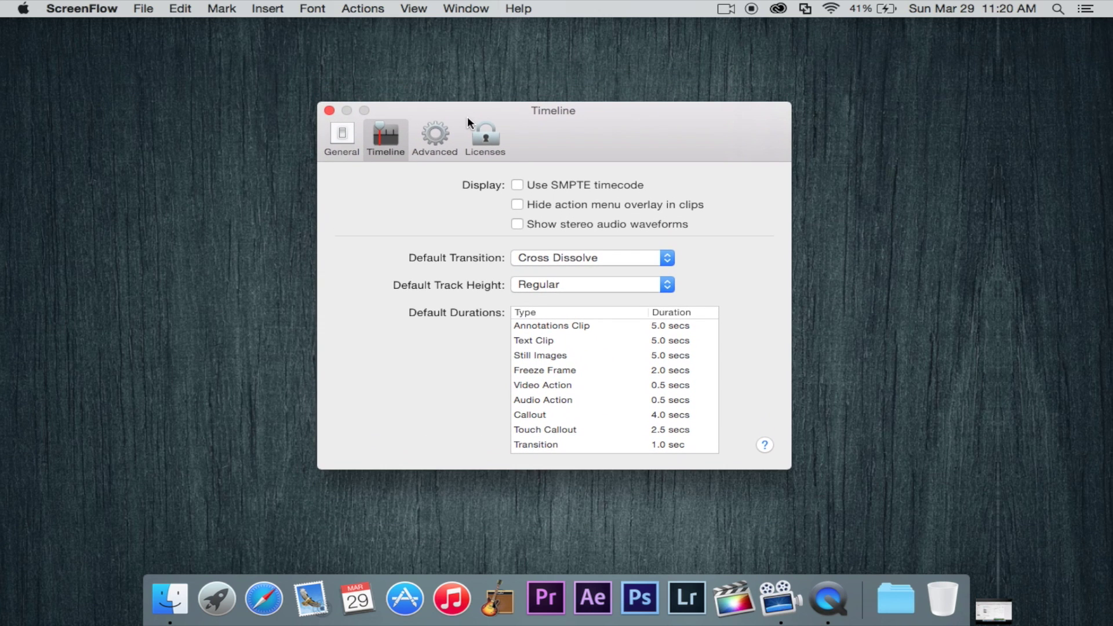
{"action": "left_click", "coordinate": [548, 259]}
{"action": "left_click", "coordinate": [586, 255]}
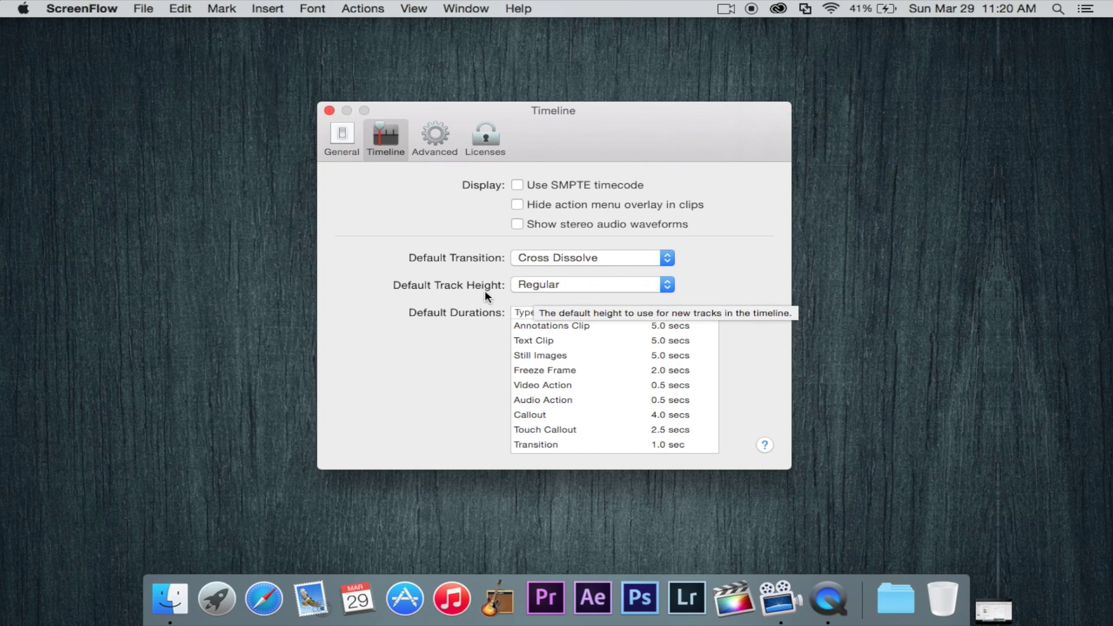
{"action": "left_click", "coordinate": [444, 147]}
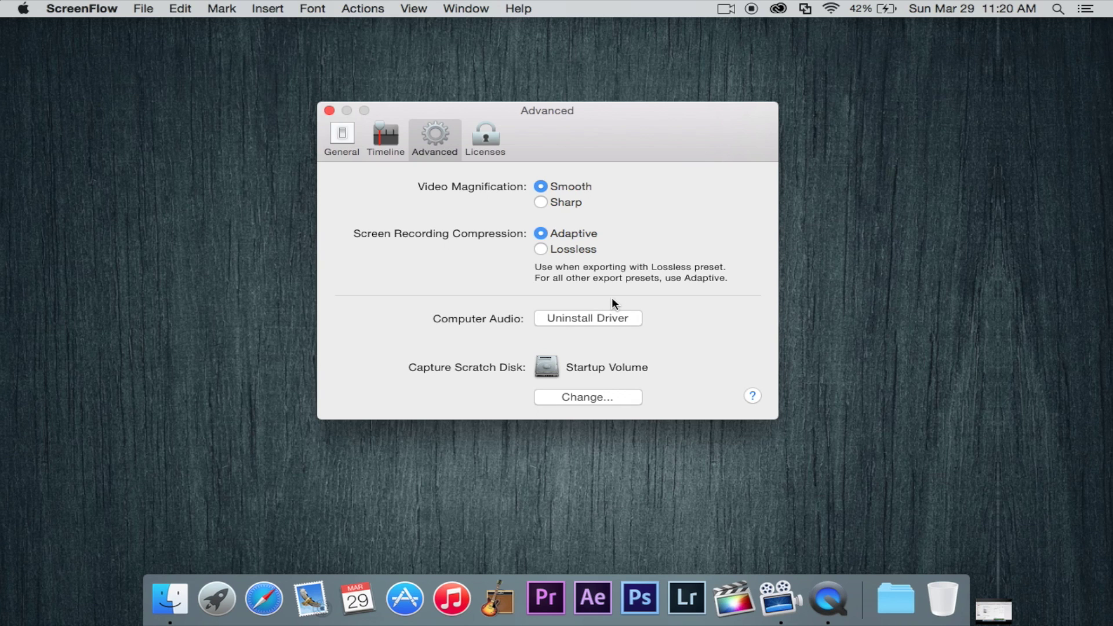
Glance at the Licenses pane, return to General, and close Preferences
{"action": "left_click", "coordinate": [484, 154]}
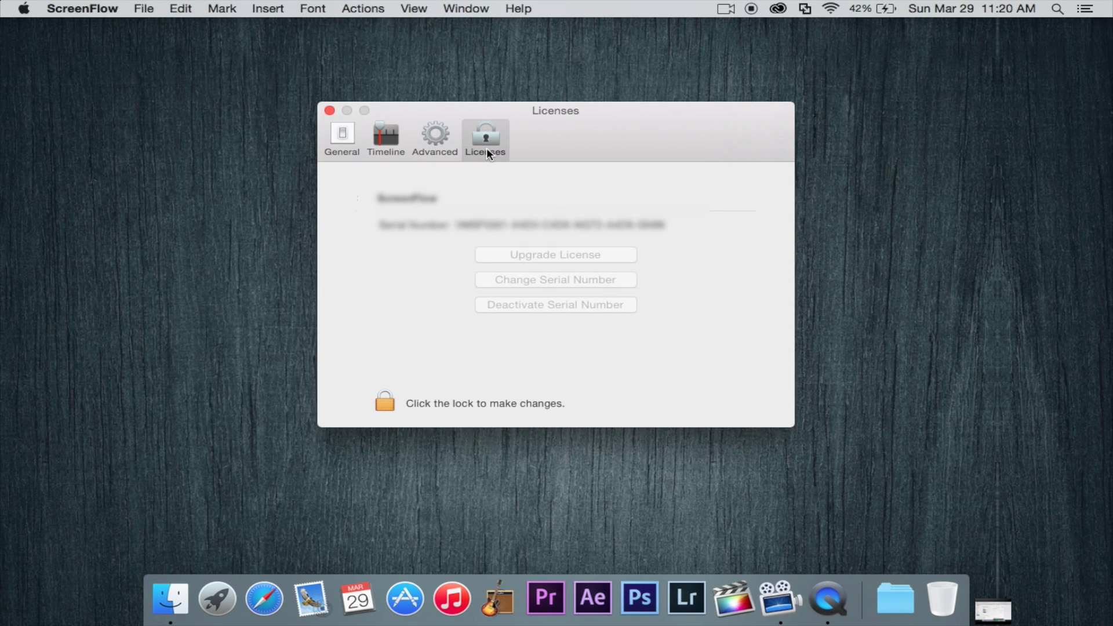
{"action": "left_click", "coordinate": [342, 140]}
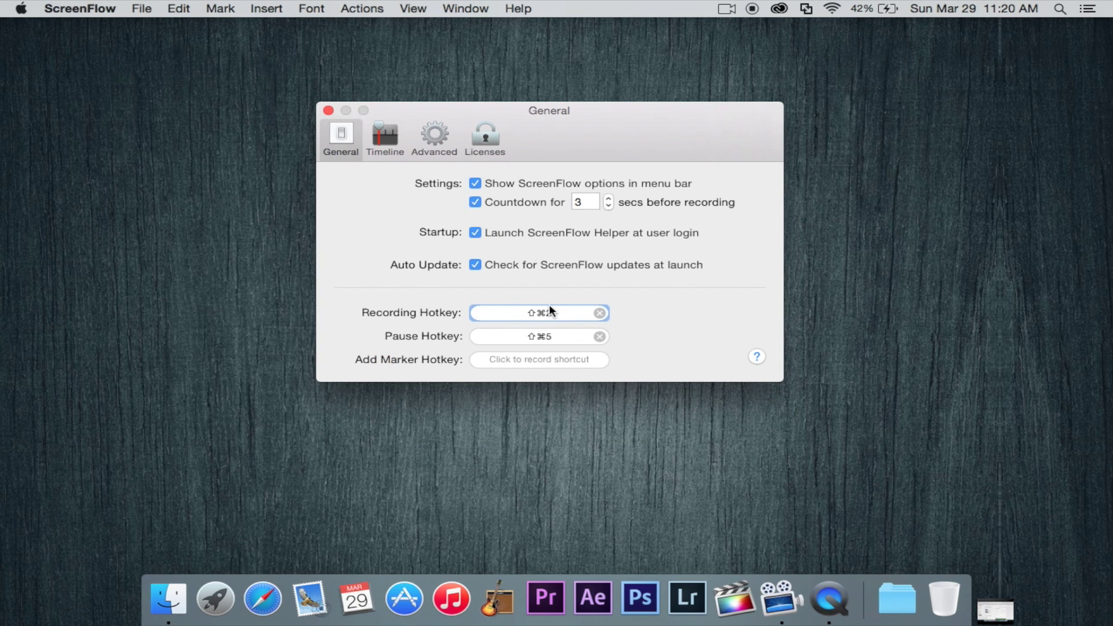
{"action": "left_click", "coordinate": [328, 111]}
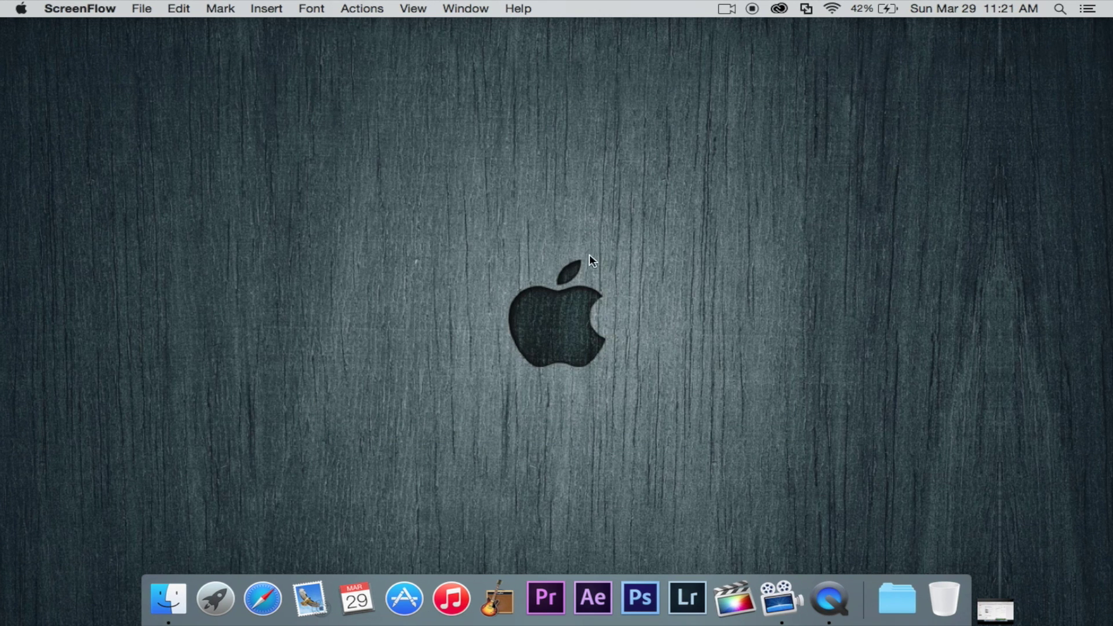
Restore the Untitled editor, scrub the 8:40 recording, and play it briefly, pausing at 4:42
{"action": "left_click", "coordinate": [781, 595]}
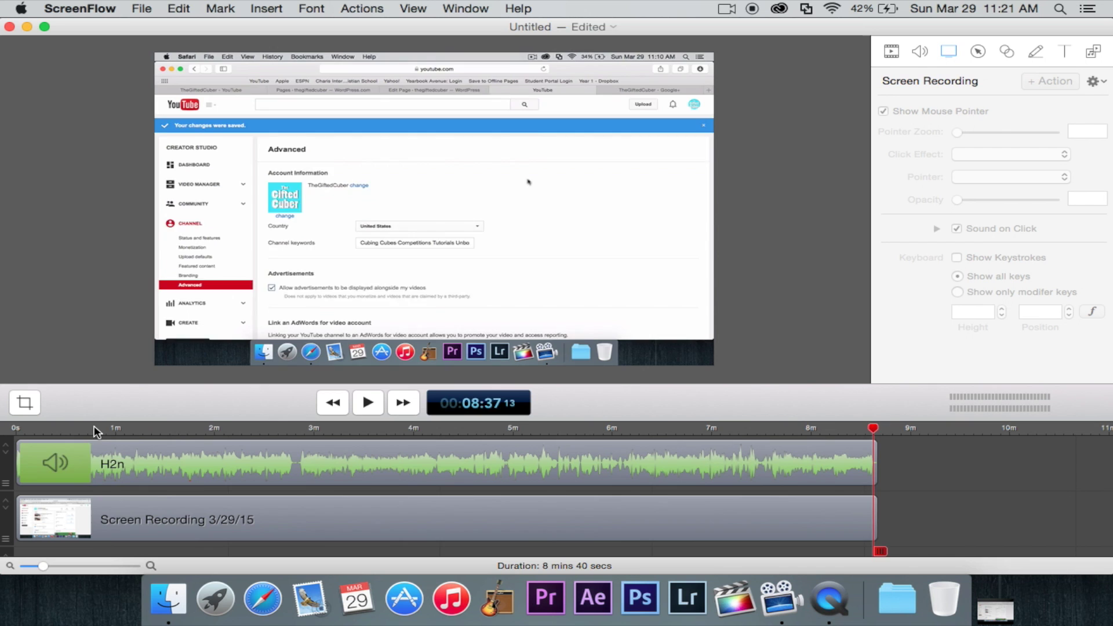
{"action": "left_click", "coordinate": [126, 428]}
{"action": "left_click_drag", "start_coordinate": [139, 433], "coordinate": [396, 447]}
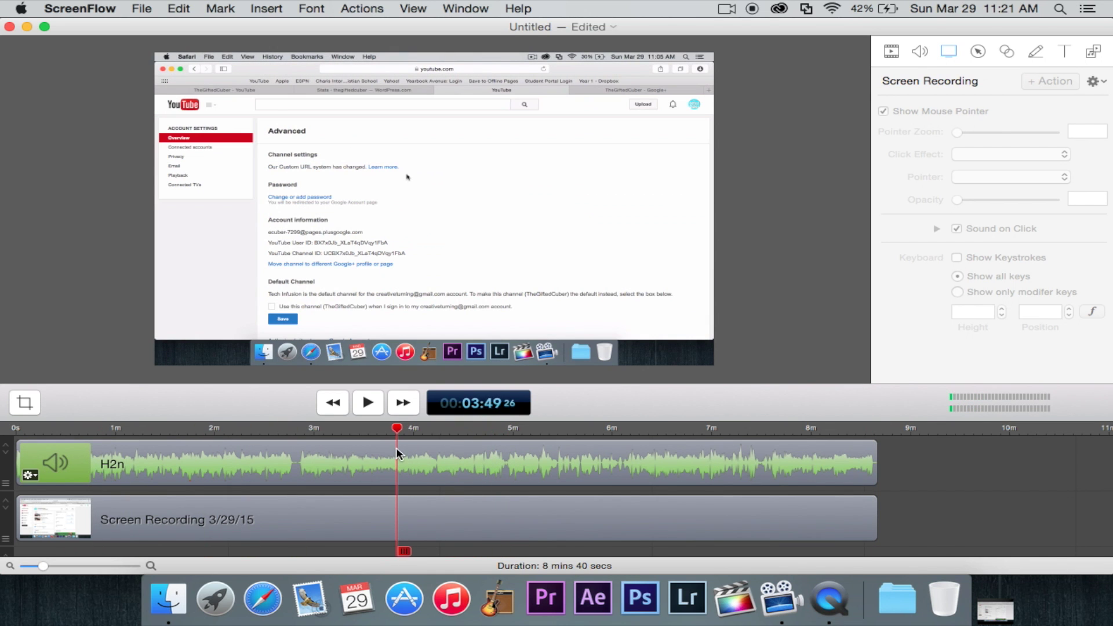
{"action": "left_click_drag", "start_coordinate": [549, 428], "coordinate": [763, 448]}
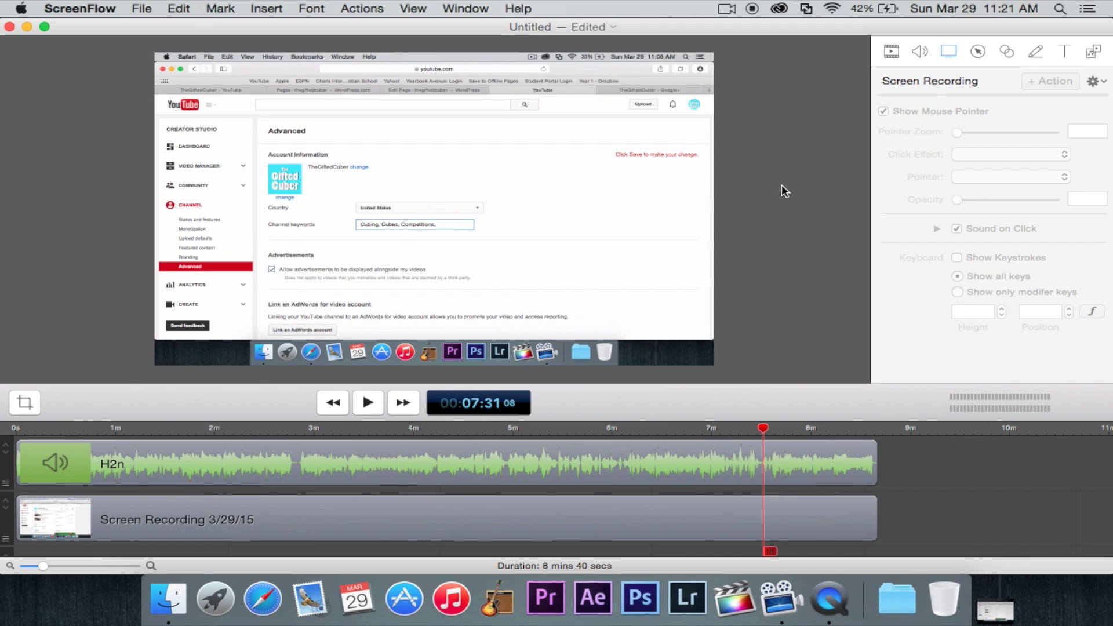
{"action": "left_click_drag", "start_coordinate": [591, 427], "coordinate": [480, 441]}
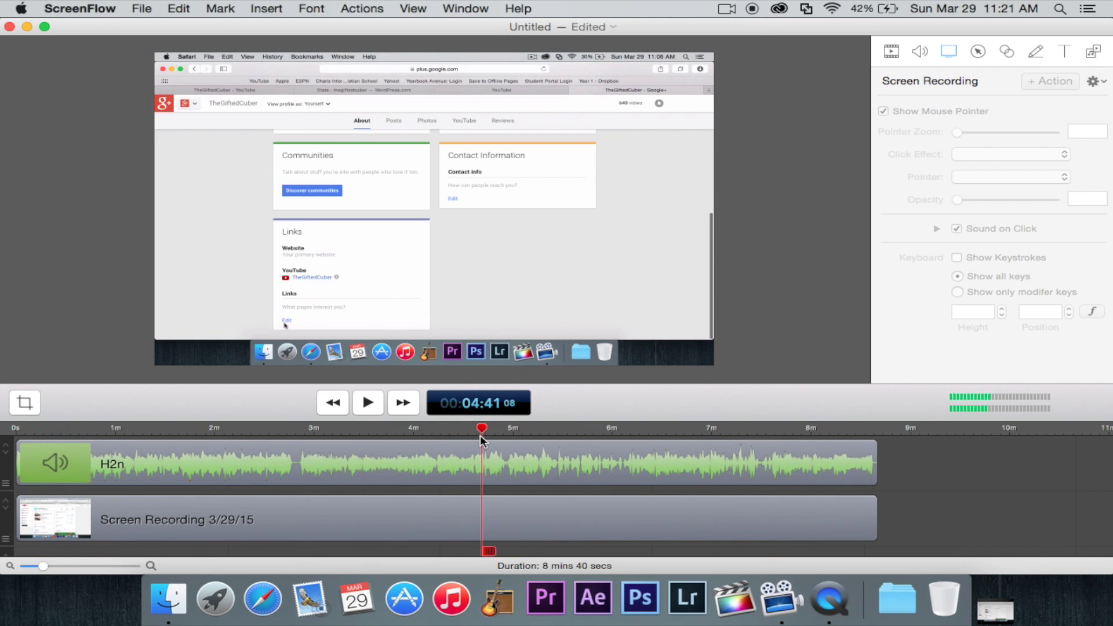
{"action": "key", "text": "space"}
{"action": "key", "text": "space"}
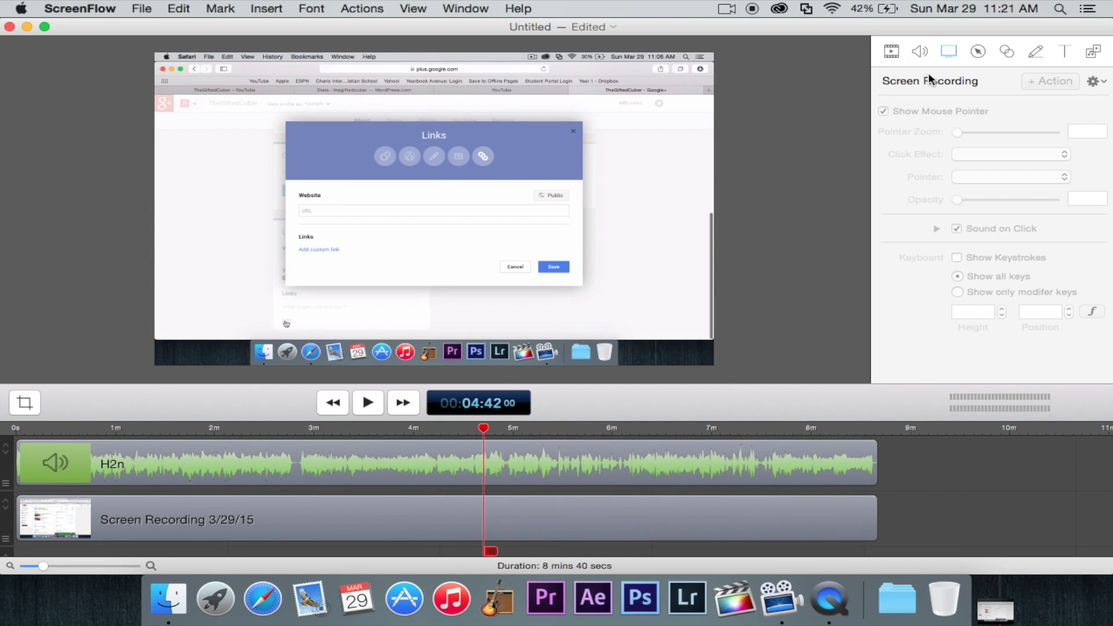
Select the Screen Recording 3/29/15 clip at 0:24 and try opacity levels, leaving it at 100%
{"action": "left_click", "coordinate": [891, 51]}
{"action": "left_click_drag", "start_coordinate": [435, 439], "coordinate": [56, 442]}
{"action": "left_click", "coordinate": [106, 522]}
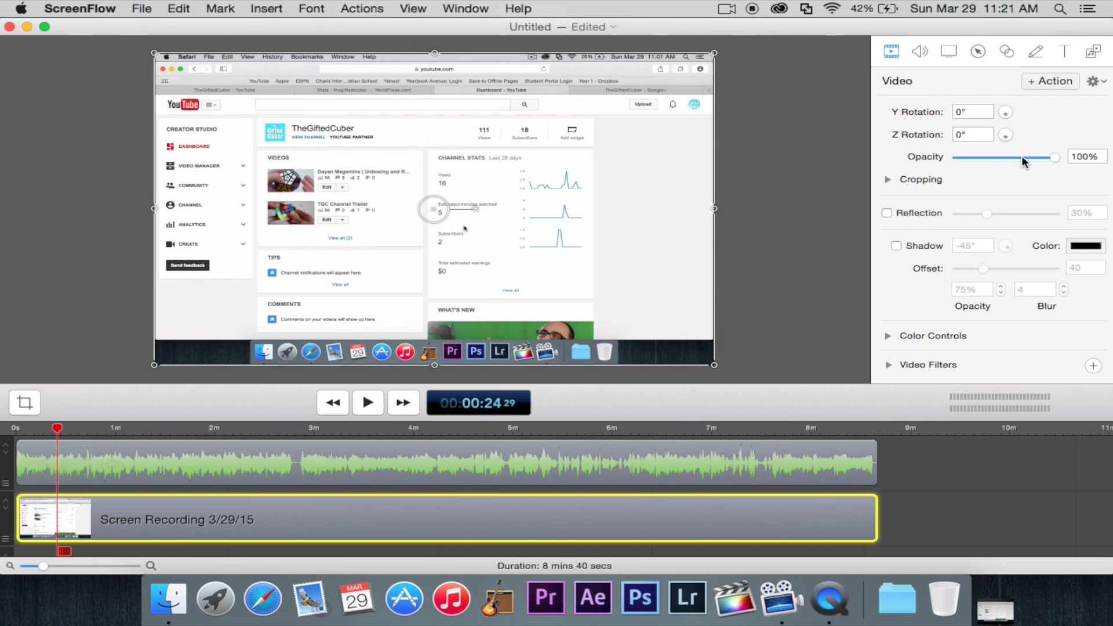
{"action": "left_click_drag", "start_coordinate": [1021, 157], "coordinate": [1087, 167]}
{"action": "mouse_move", "coordinate": [313, 506]}
{"action": "left_click_drag", "start_coordinate": [1009, 158], "coordinate": [1056, 157]}
Add a reflection, shrink the clip to show it, then restore full size and turn reflection off
{"action": "left_click", "coordinate": [914, 213]}
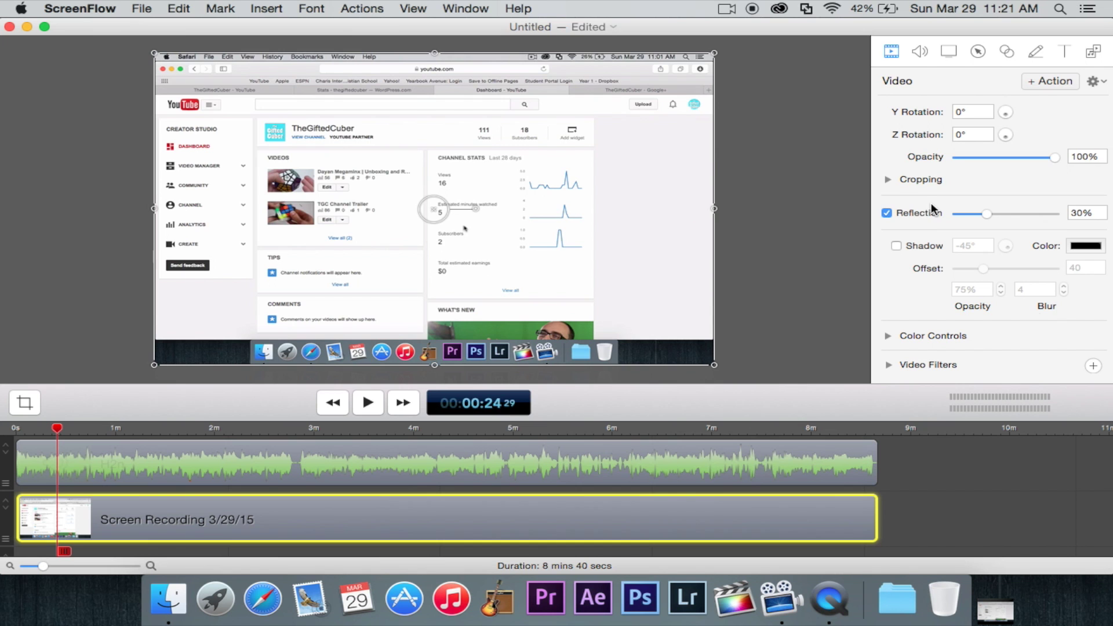
{"action": "left_click_drag", "start_coordinate": [715, 364], "coordinate": [644, 281]}
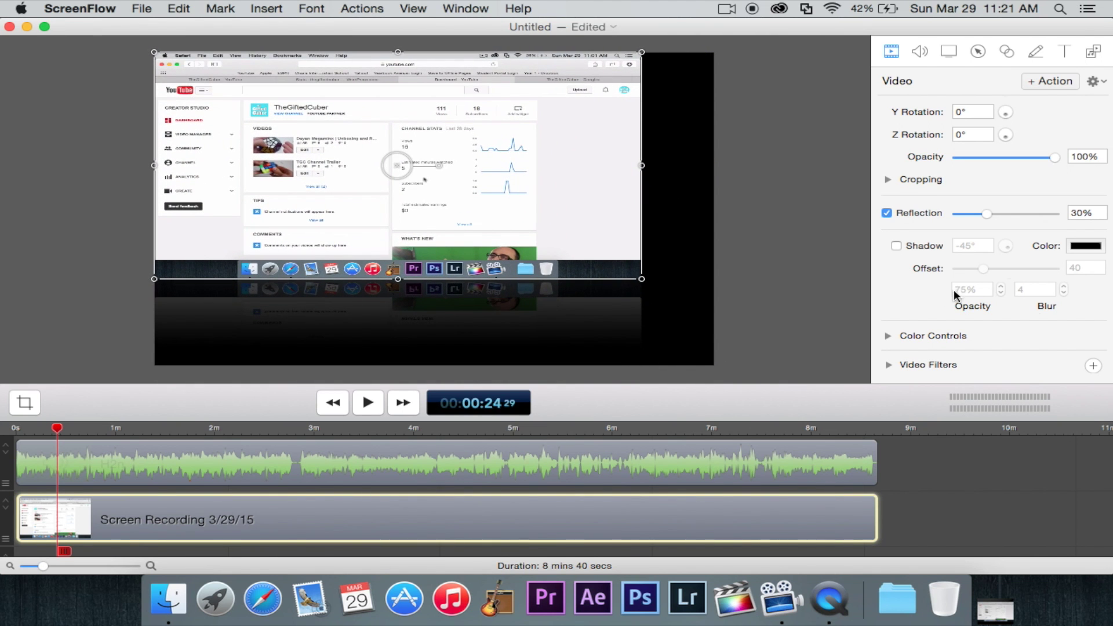
{"action": "left_click", "coordinate": [886, 214]}
{"action": "left_click", "coordinate": [887, 213]}
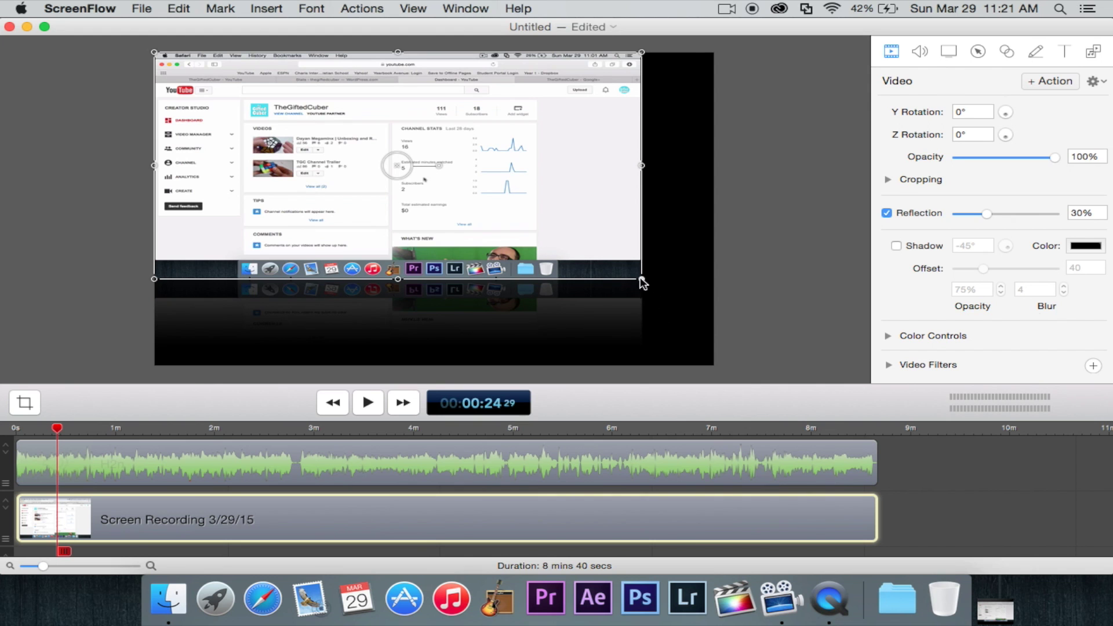
{"action": "left_click_drag", "start_coordinate": [641, 279], "coordinate": [713, 366]}
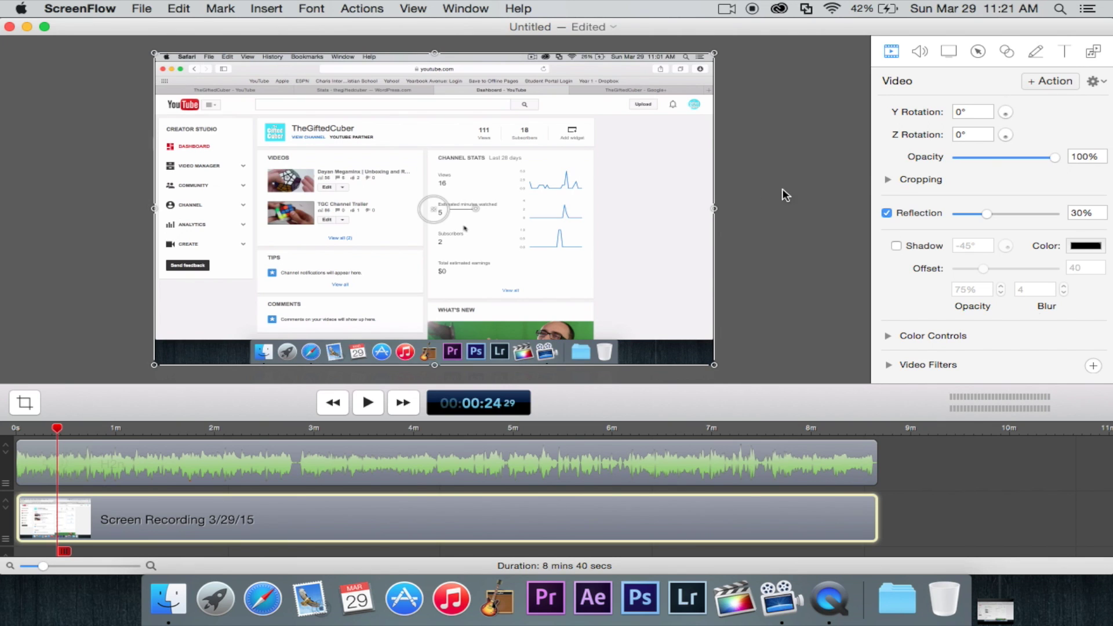
{"action": "left_click", "coordinate": [743, 64]}
{"action": "left_click", "coordinate": [644, 246]}
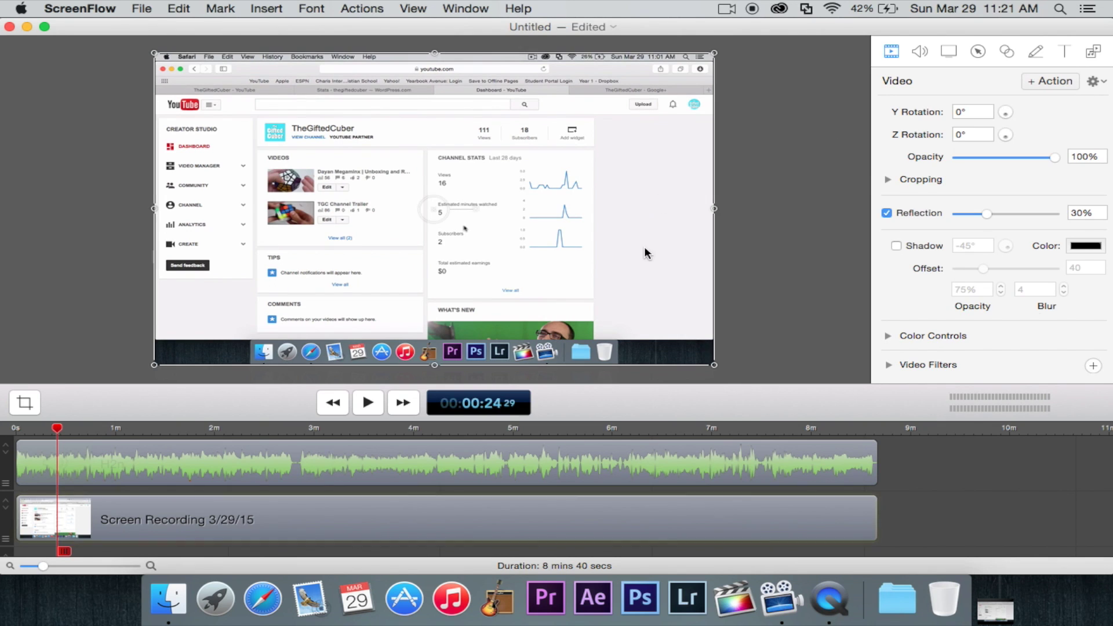
{"action": "left_click", "coordinate": [887, 214]}
Try a drop shadow and remove it, then push saturation to 400% and return it to 100%
{"action": "left_click", "coordinate": [900, 246]}
{"action": "left_click", "coordinate": [897, 246]}
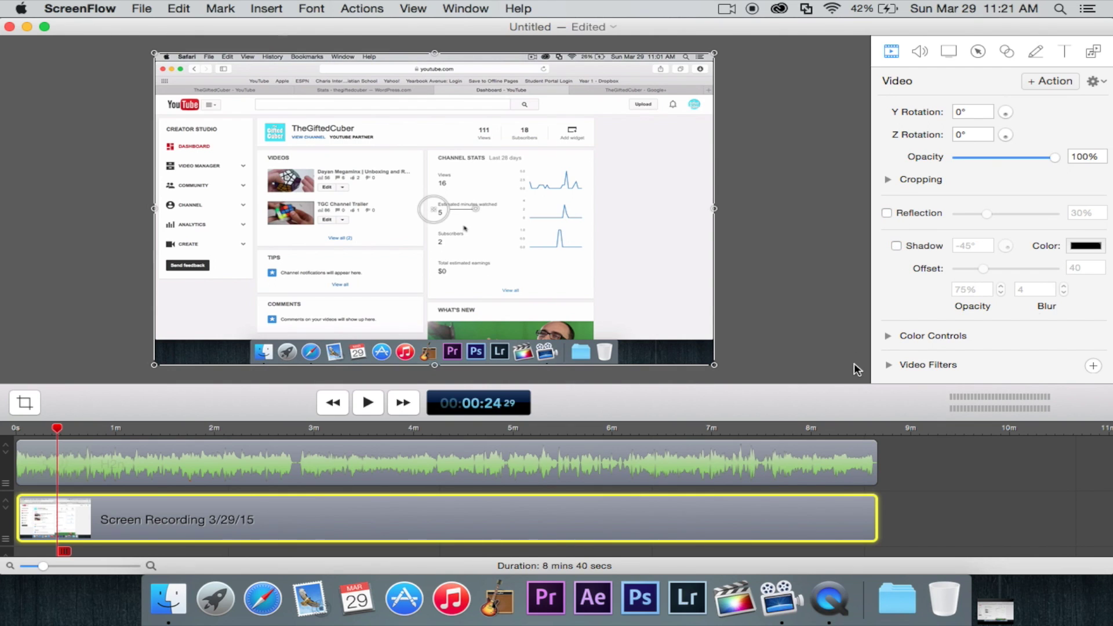
{"action": "left_click", "coordinate": [887, 337]}
{"action": "scroll", "coordinate": [956, 350], "scroll_direction": "down", "scroll_amount": 3}
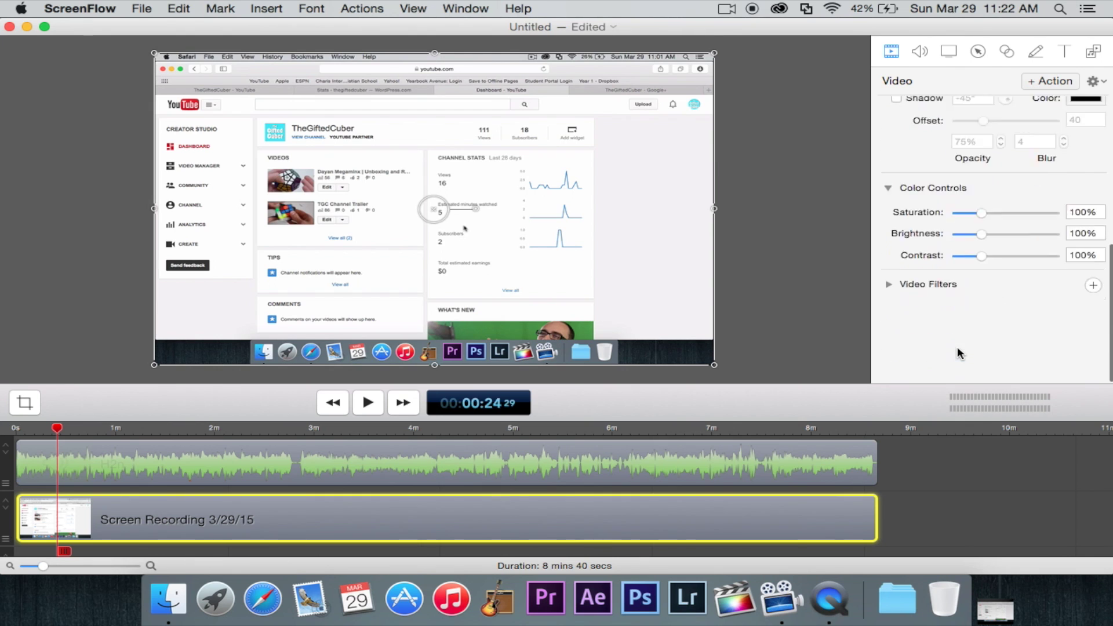
{"action": "left_click_drag", "start_coordinate": [981, 294], "coordinate": [1055, 294]}
{"action": "key", "text": "super+z"}
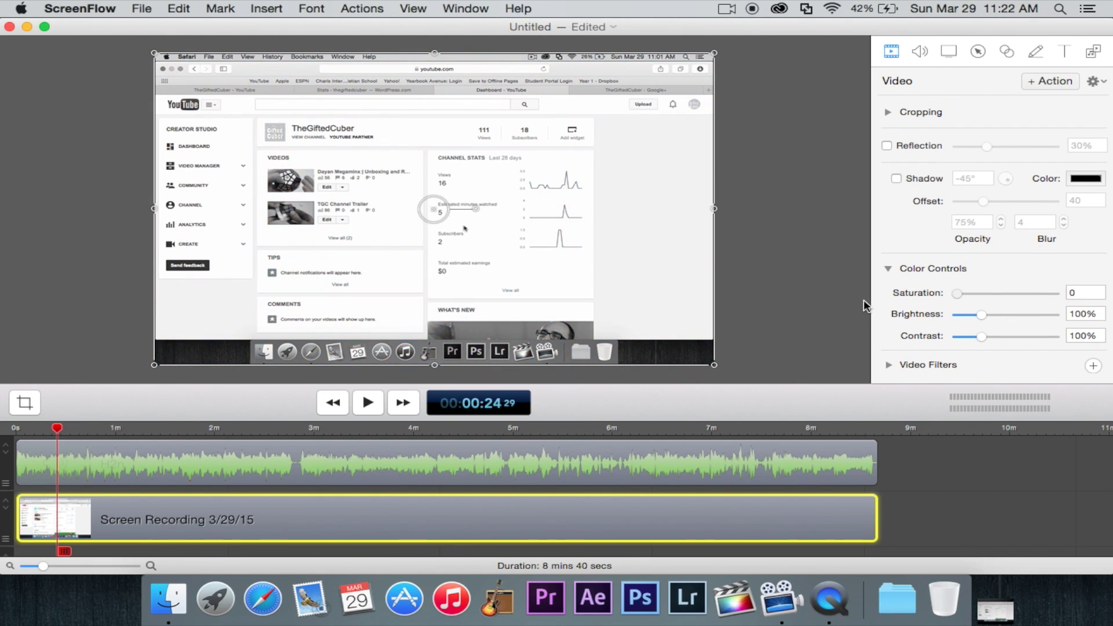
{"action": "key", "text": "super+shift+z"}
{"action": "left_click_drag", "start_coordinate": [1054, 293], "coordinate": [976, 350]}
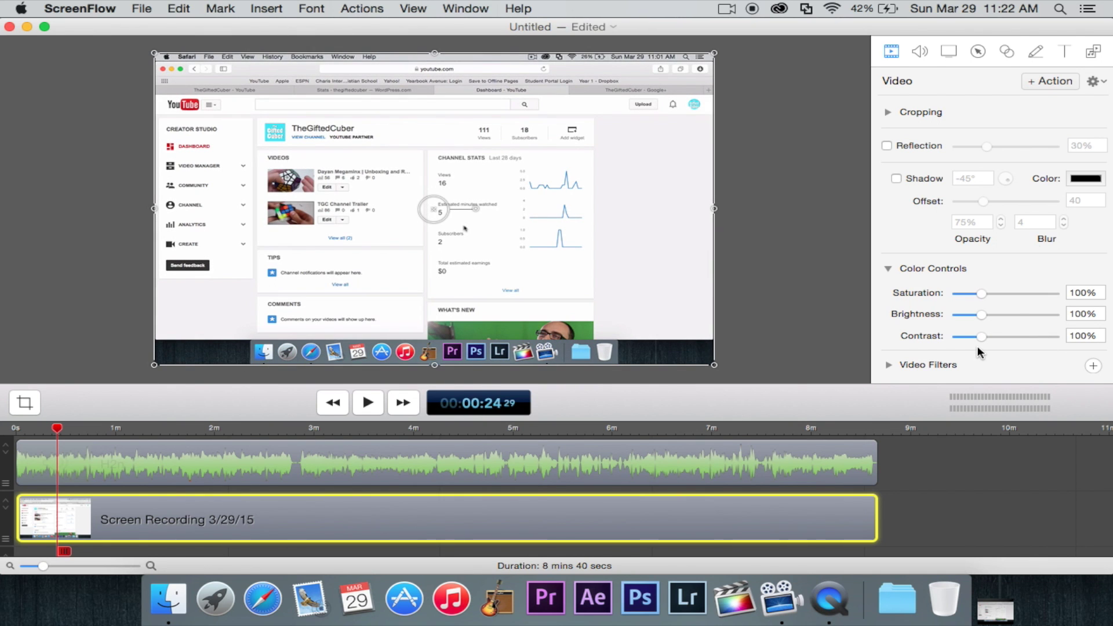
{"action": "left_click", "coordinate": [889, 270]}
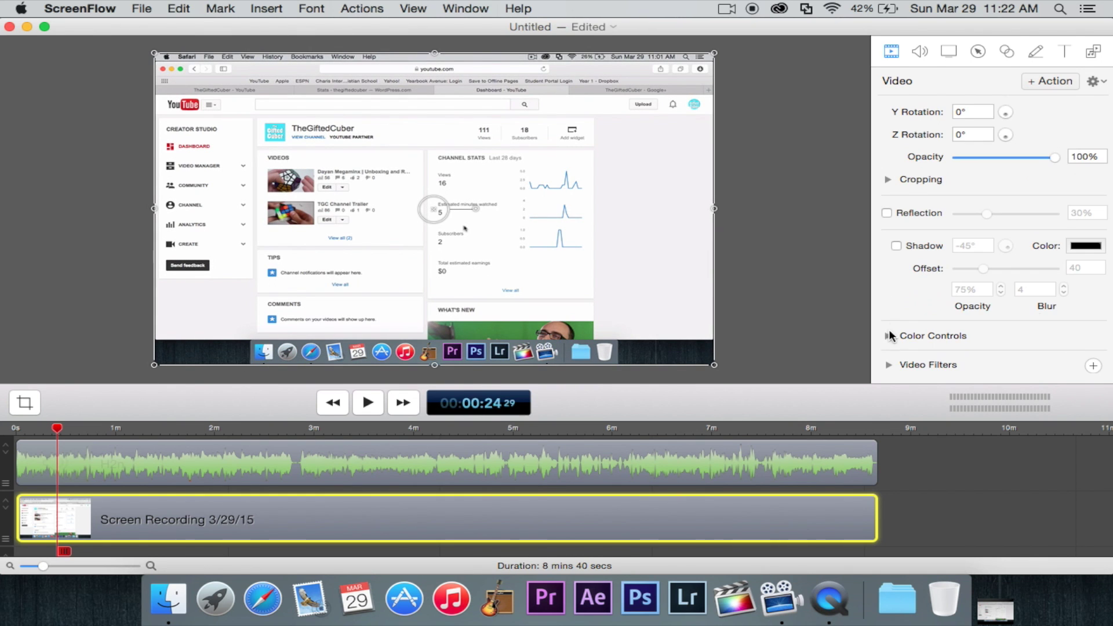
{"action": "left_click", "coordinate": [888, 364]}
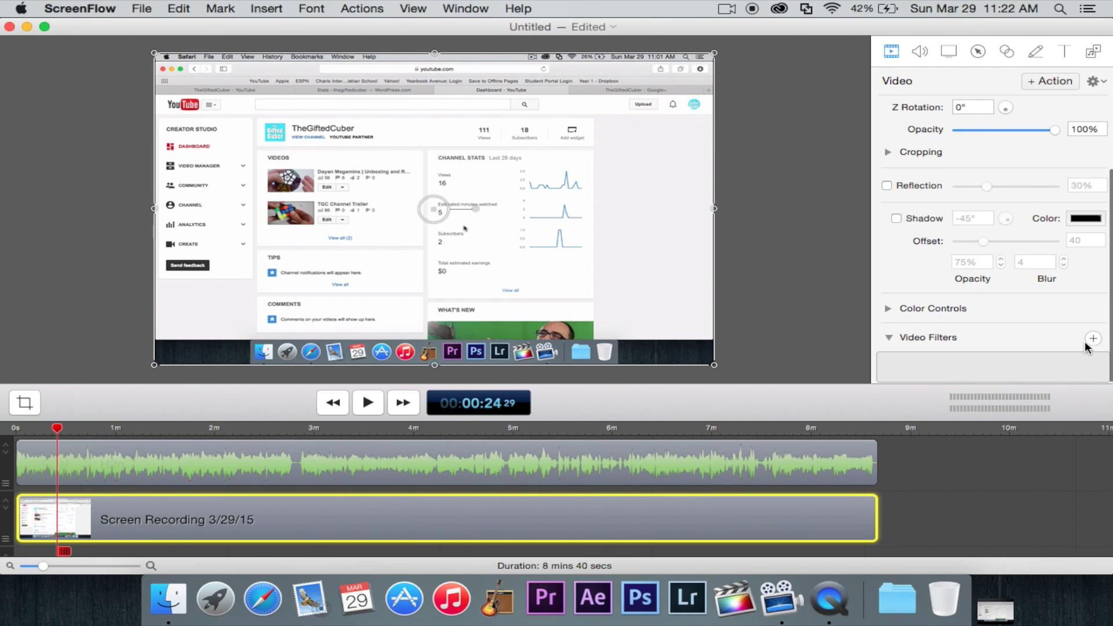
{"action": "left_click", "coordinate": [888, 335]}
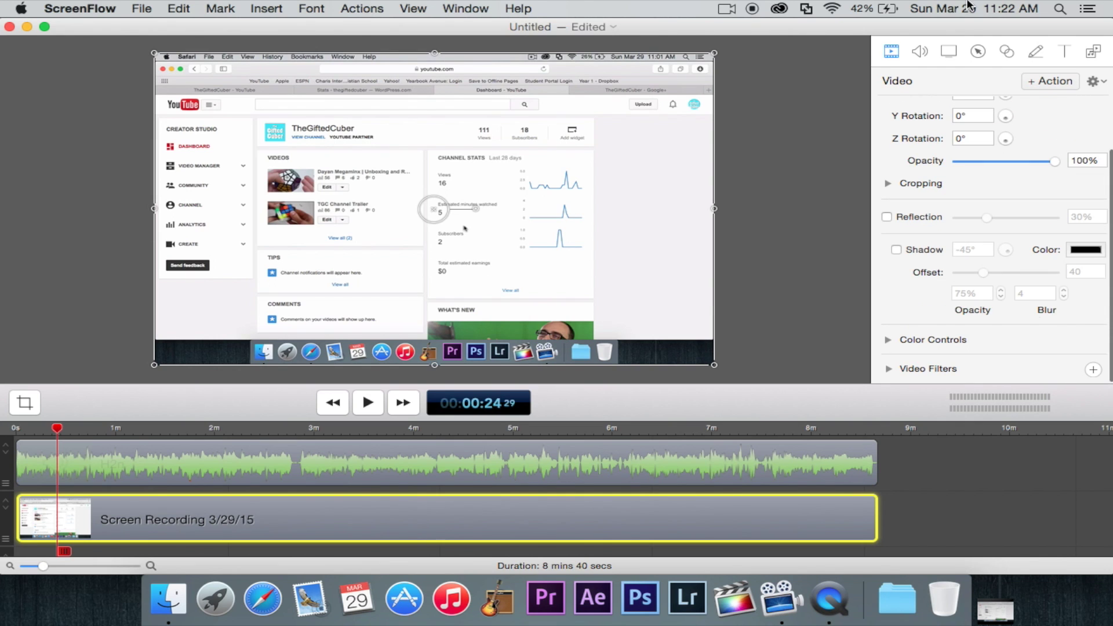
{"action": "scroll", "coordinate": [1003, 214], "scroll_direction": "up", "scroll_amount": 3}
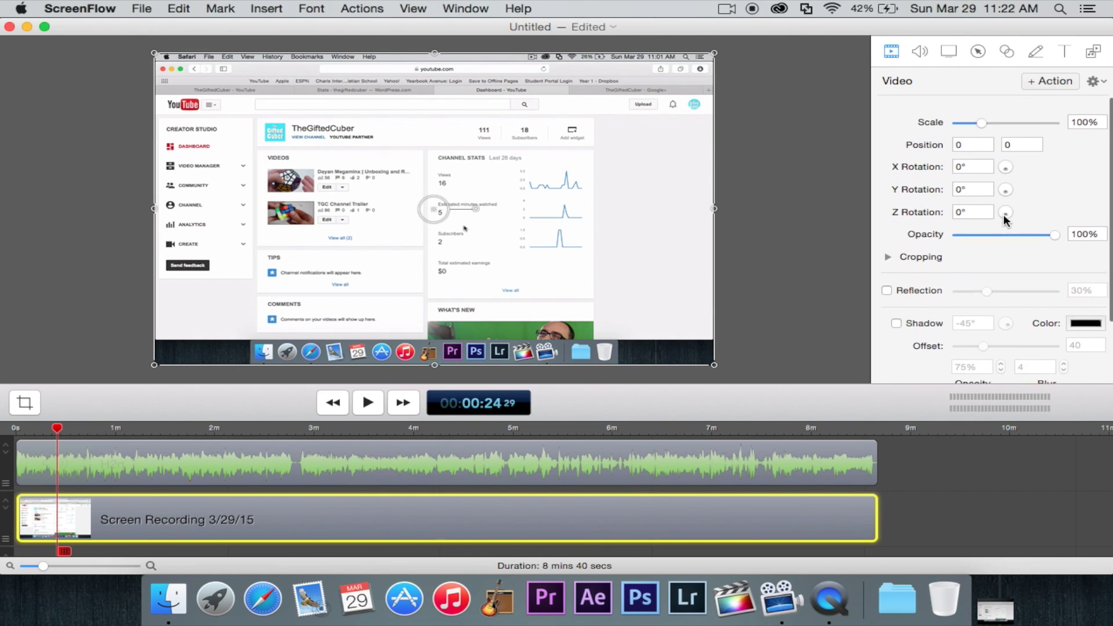
{"action": "left_click", "coordinate": [1073, 79]}
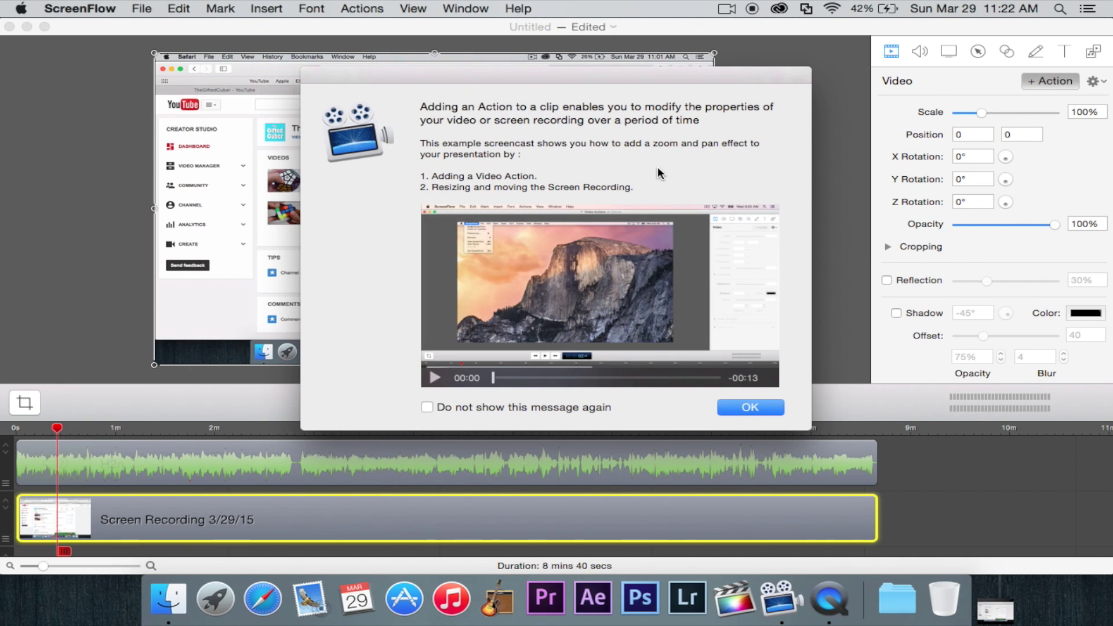
{"action": "left_click", "coordinate": [749, 408]}
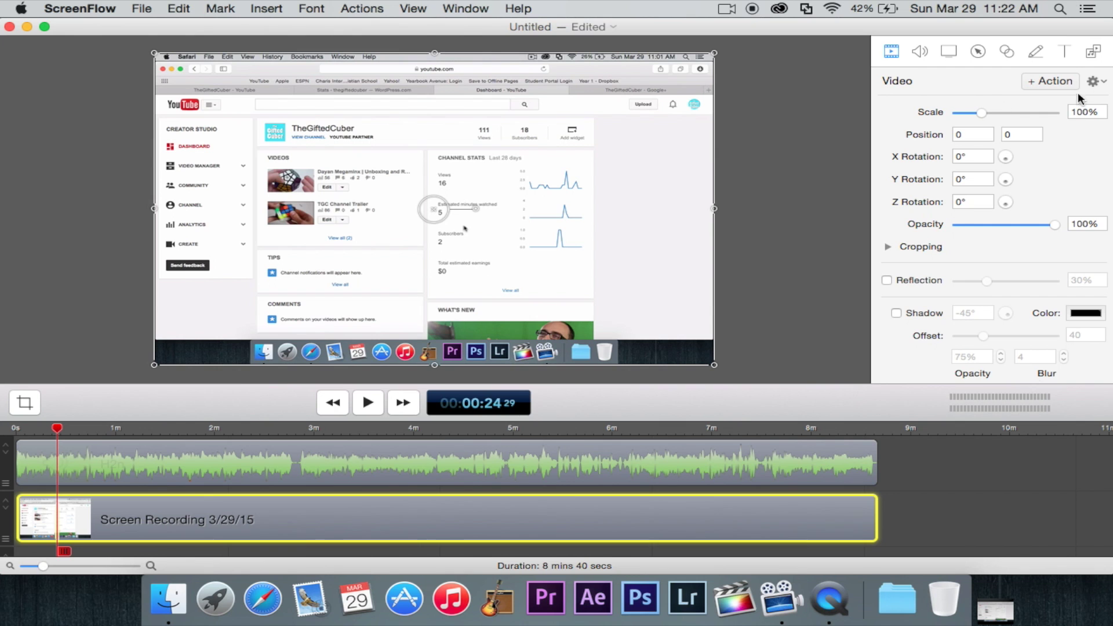
{"action": "scroll", "coordinate": [1038, 133], "scroll_direction": "down", "scroll_amount": 3}
{"action": "scroll", "coordinate": [1038, 134], "scroll_direction": "up", "scroll_amount": 4}
{"action": "left_click", "coordinate": [1095, 81]}
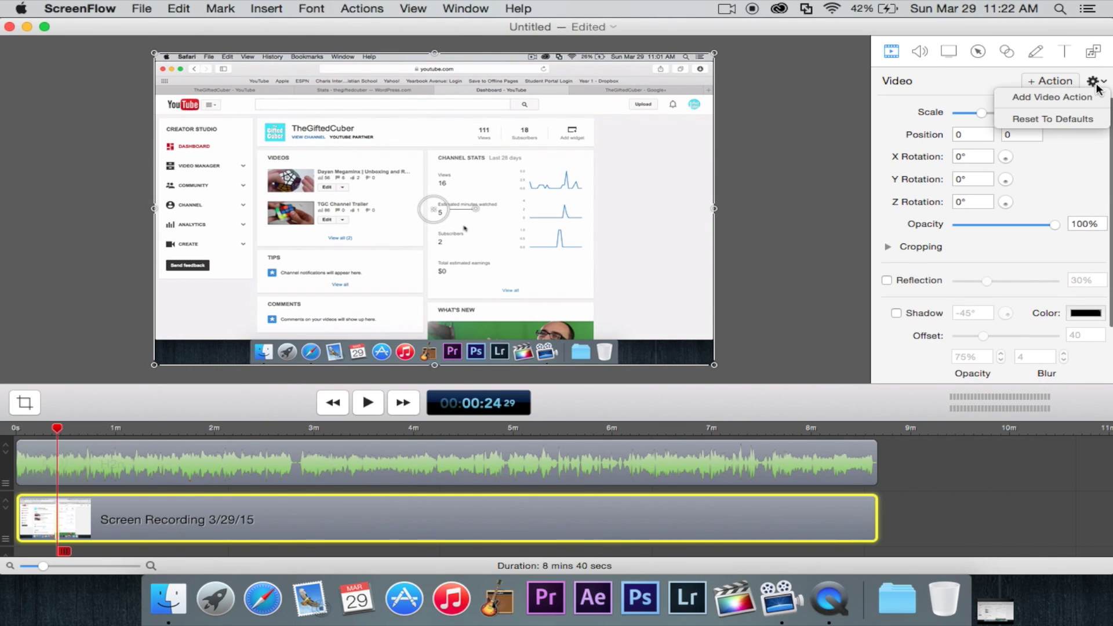
{"action": "left_click", "coordinate": [1059, 97]}
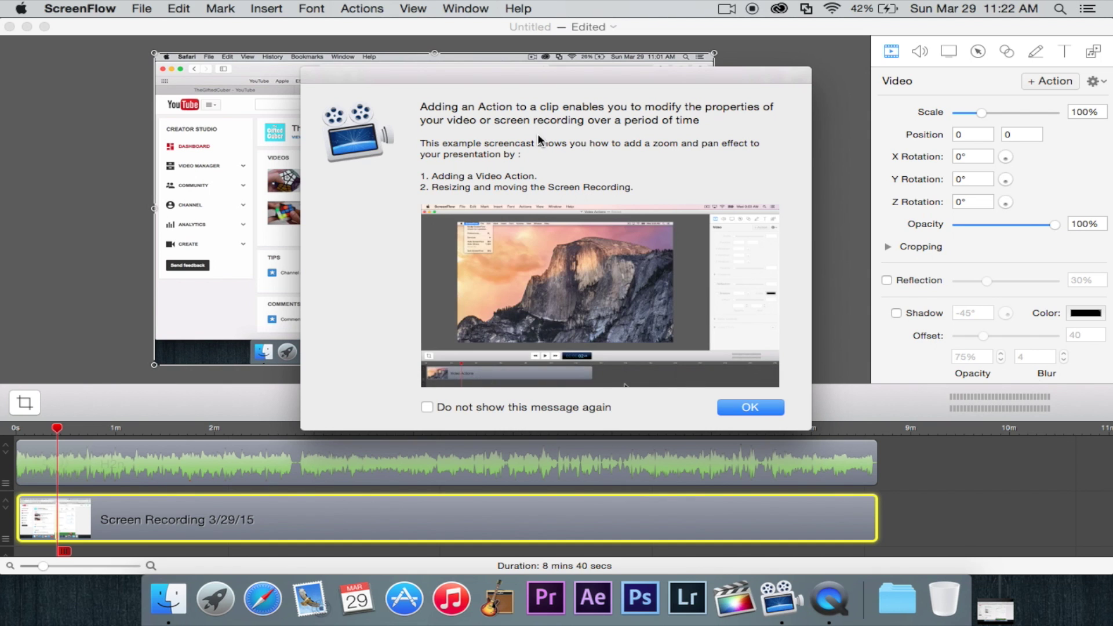
{"action": "left_click", "coordinate": [722, 409]}
{"action": "left_click", "coordinate": [141, 428]}
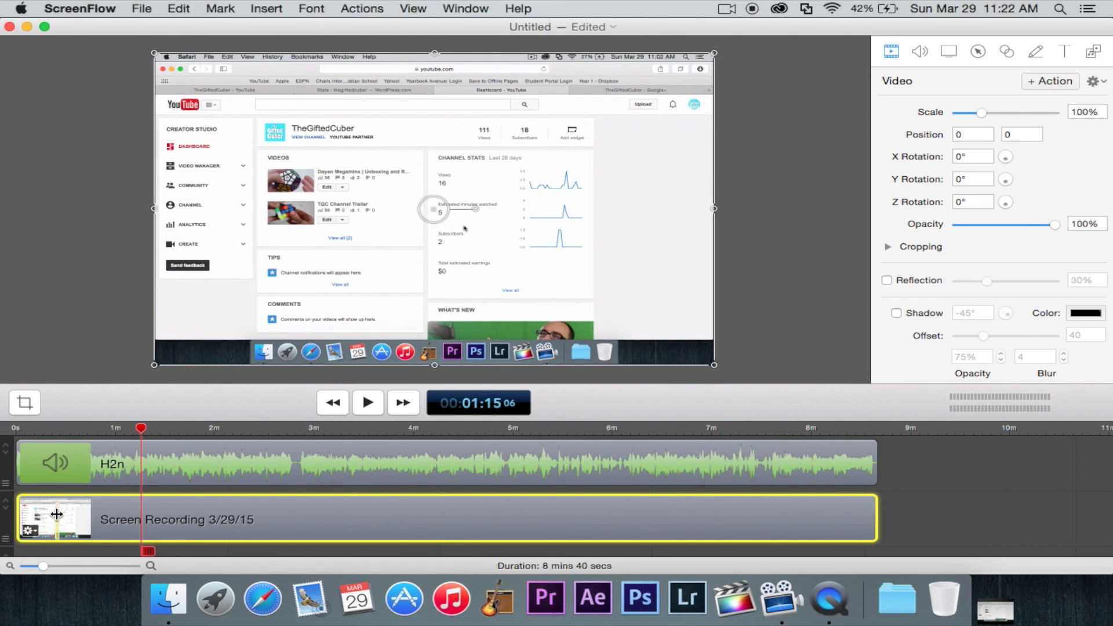
{"action": "left_click", "coordinate": [57, 430]}
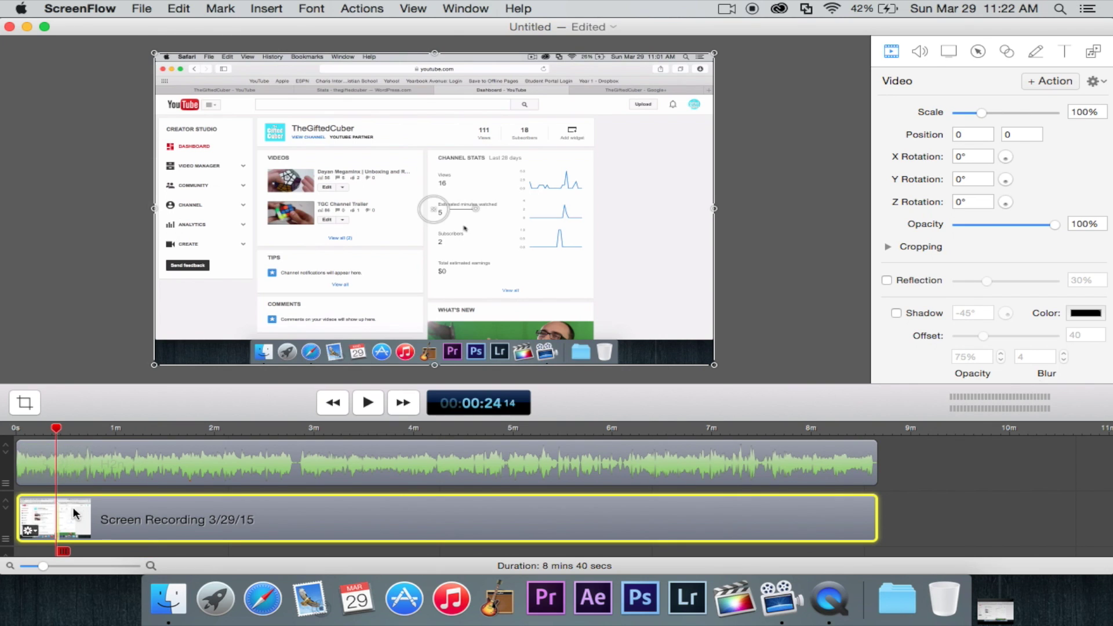
Select the audio track in the Audio settings and try Mute Audio and the Presence effect
{"action": "left_click", "coordinate": [918, 53]}
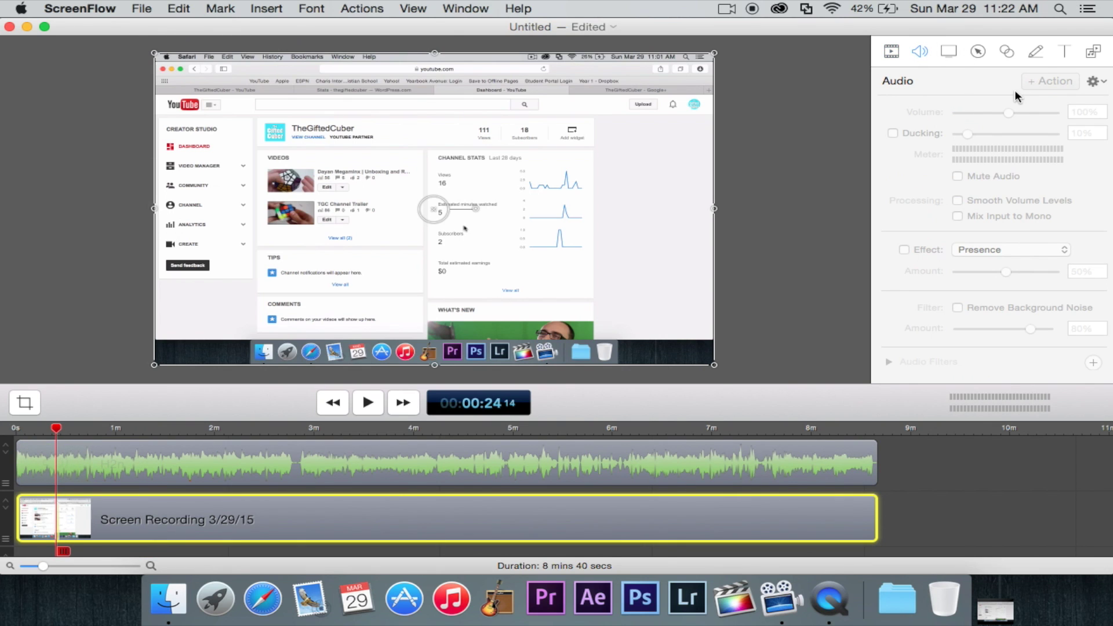
{"action": "left_click", "coordinate": [434, 455]}
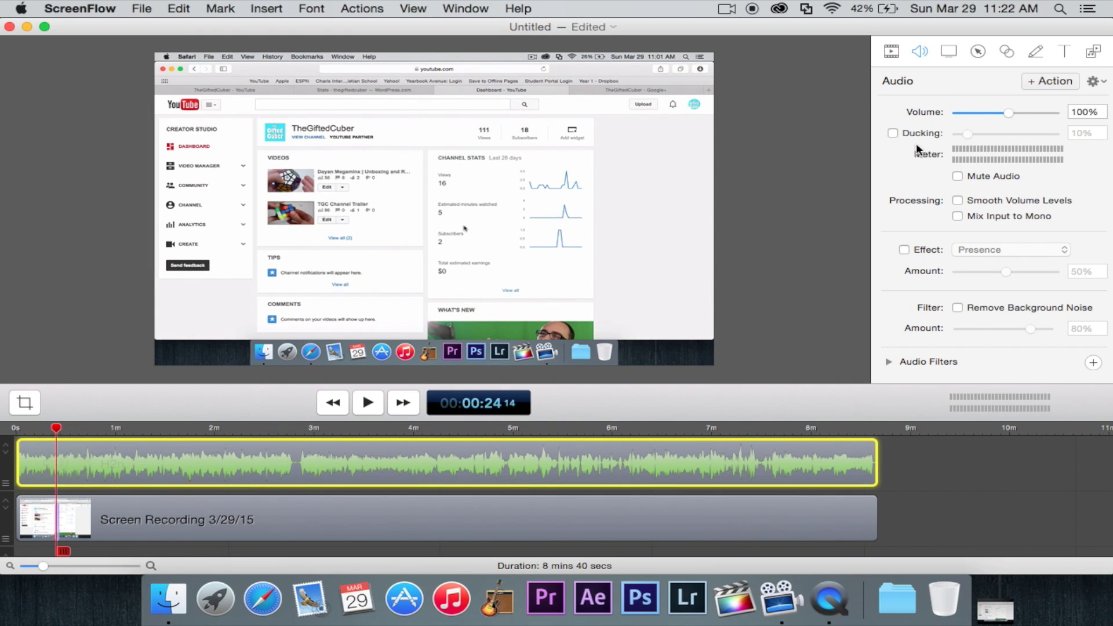
{"action": "scroll", "coordinate": [987, 201], "scroll_direction": "down", "scroll_amount": 1}
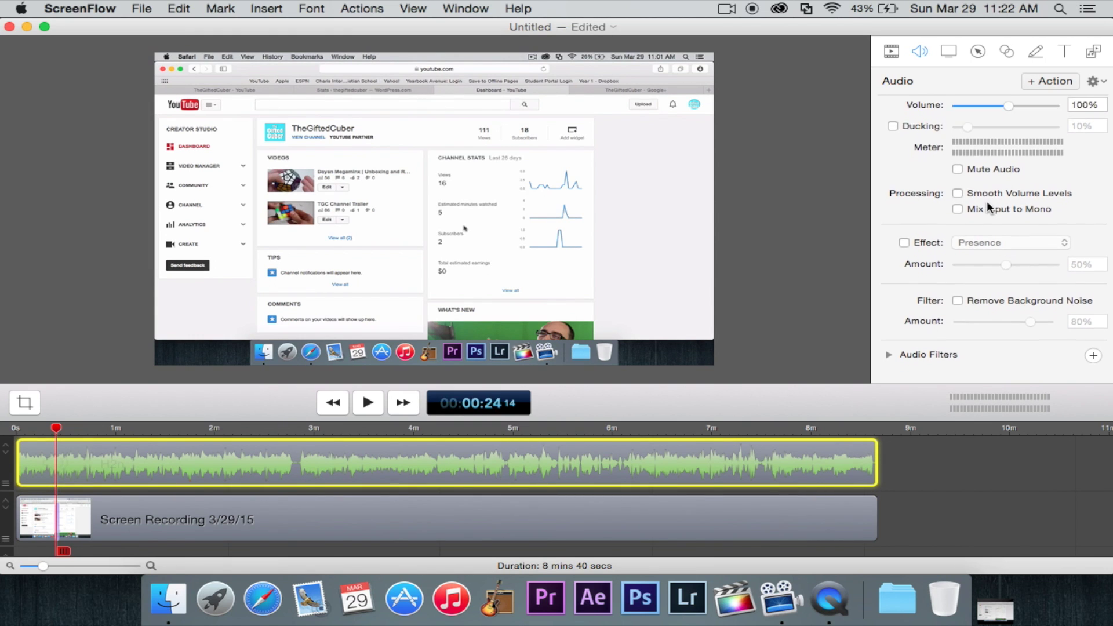
{"action": "scroll", "coordinate": [986, 201], "scroll_direction": "up", "scroll_amount": 1}
{"action": "left_click", "coordinate": [958, 176]}
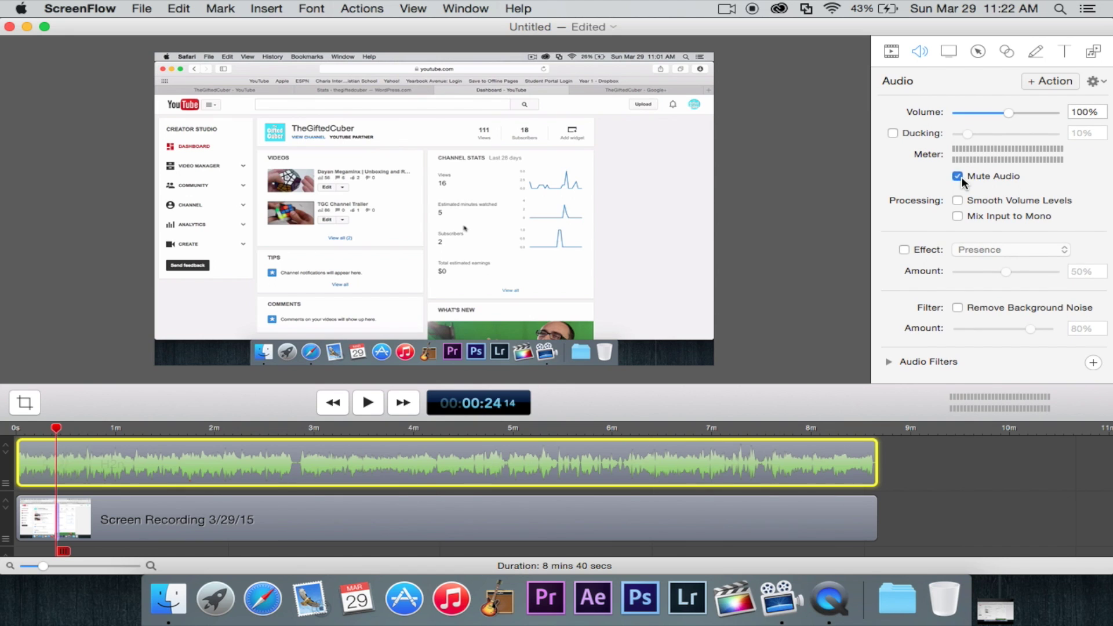
{"action": "left_click", "coordinate": [913, 251]}
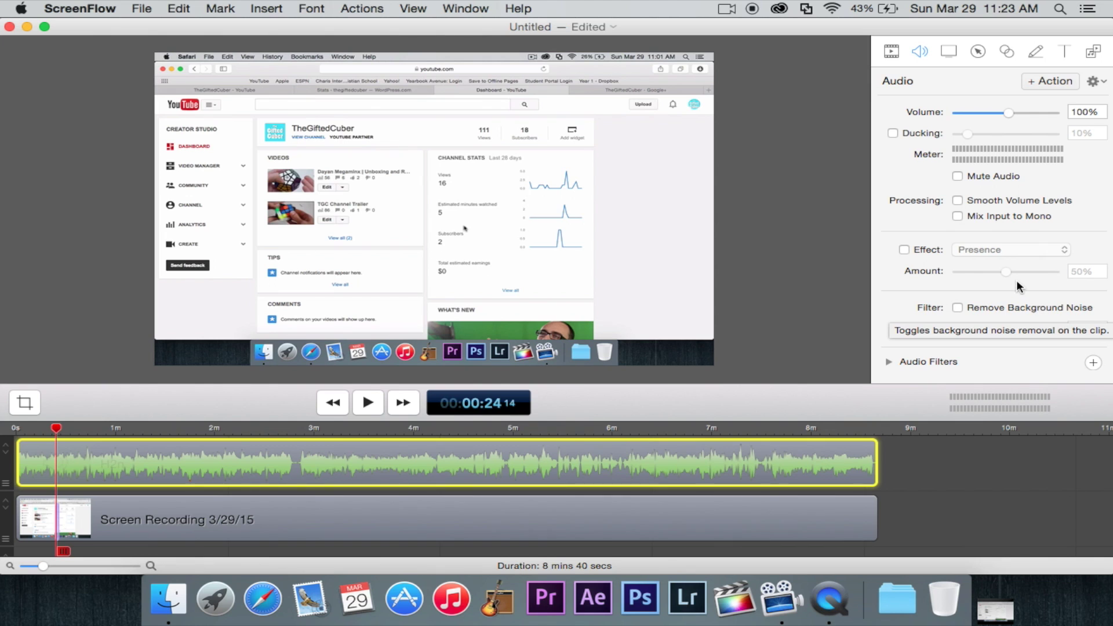
Show the mouse pointer on the screen recording clip and enlarge pointer zoom to 500%
{"action": "left_click", "coordinate": [945, 51]}
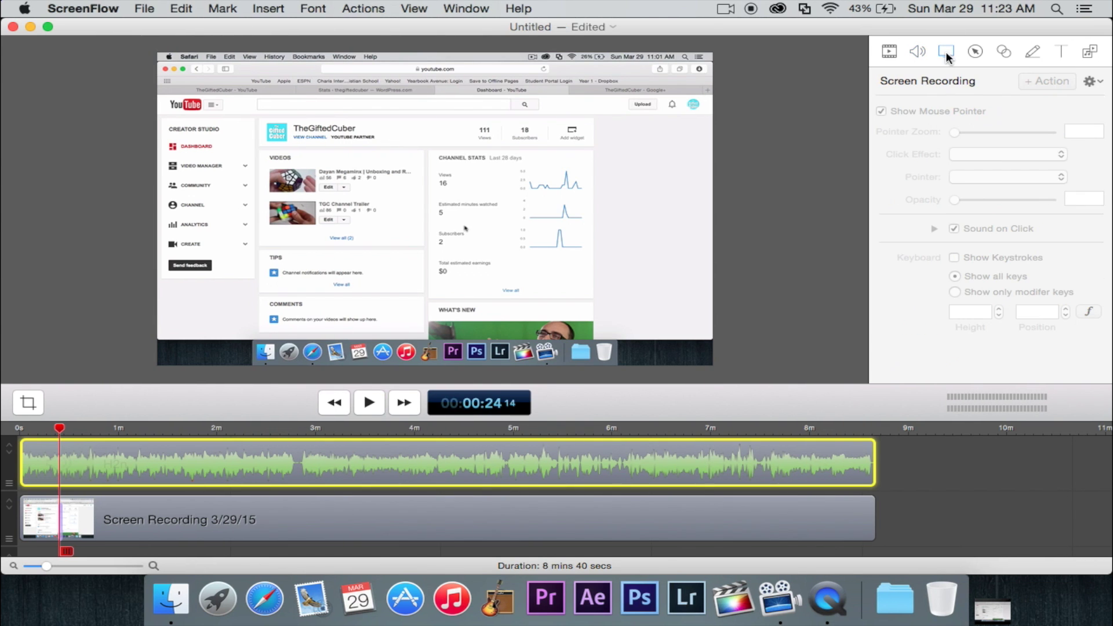
{"action": "left_click", "coordinate": [568, 509]}
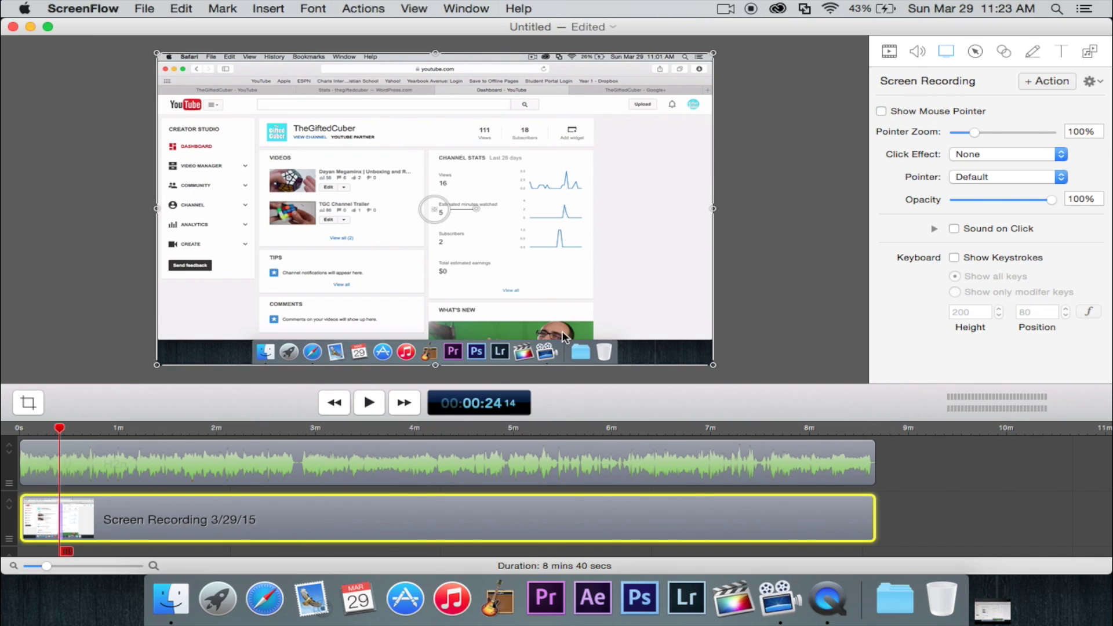
{"action": "left_click", "coordinate": [459, 427]}
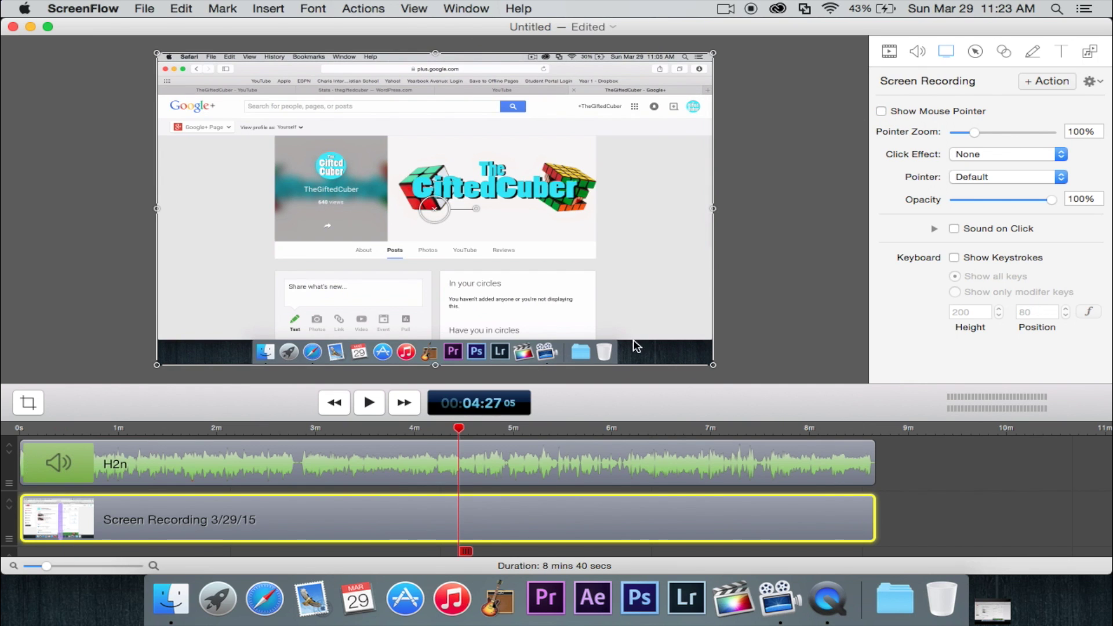
{"action": "left_click", "coordinate": [881, 111]}
{"action": "left_click_drag", "start_coordinate": [974, 132], "coordinate": [1051, 132]}
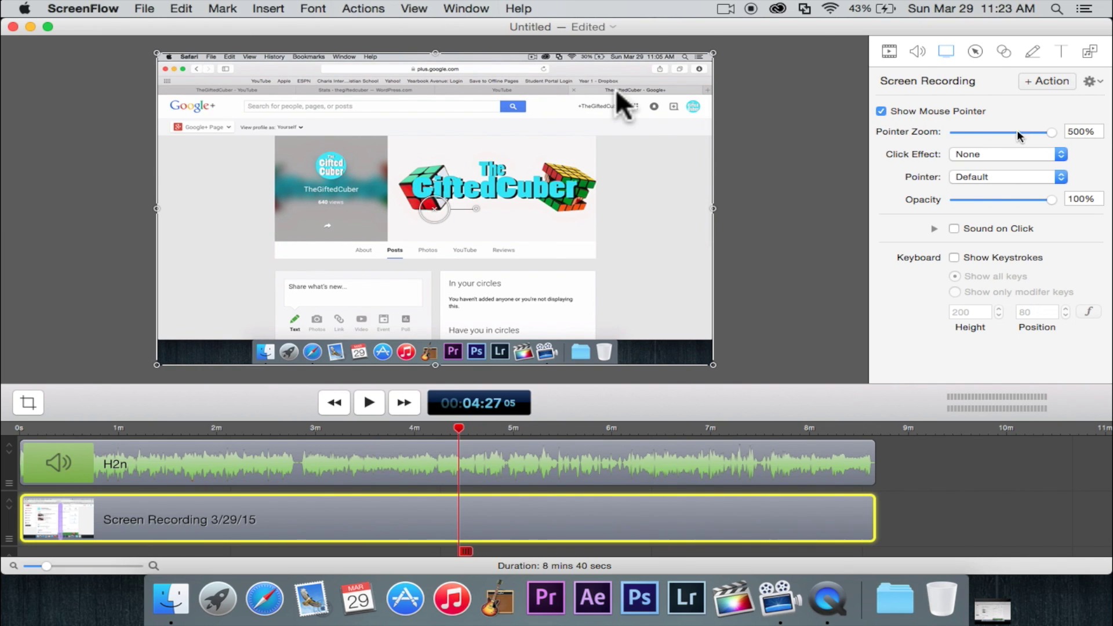
Play the recording from 3:39 to preview the pointer, then shrink pointer zoom back down
{"action": "left_click", "coordinate": [380, 430]}
{"action": "key", "text": "space"}
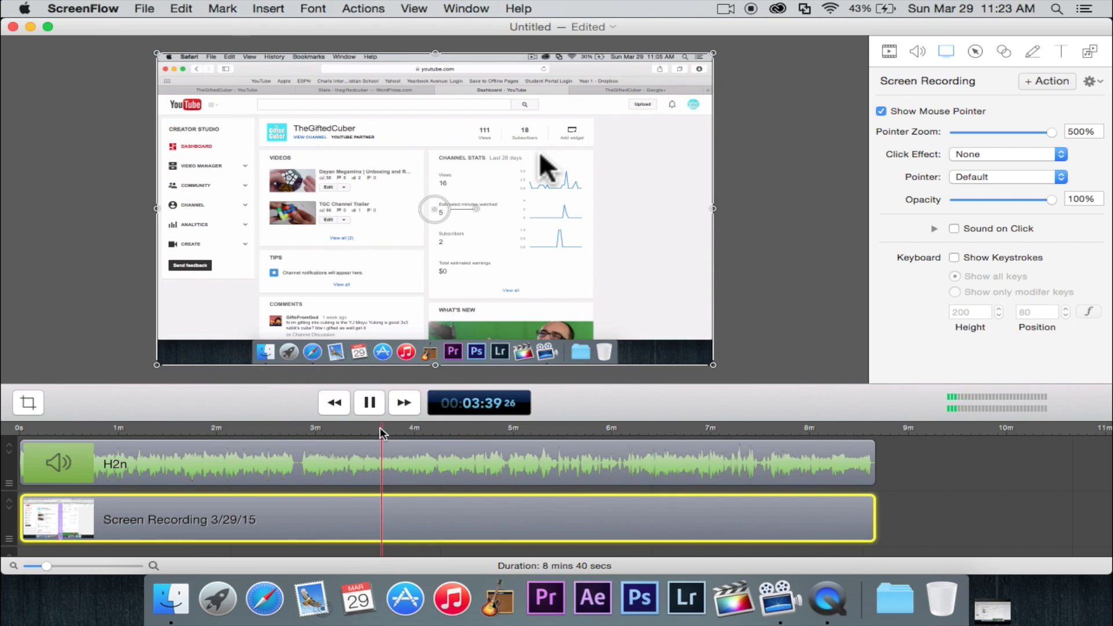
{"action": "left_click", "coordinate": [465, 432]}
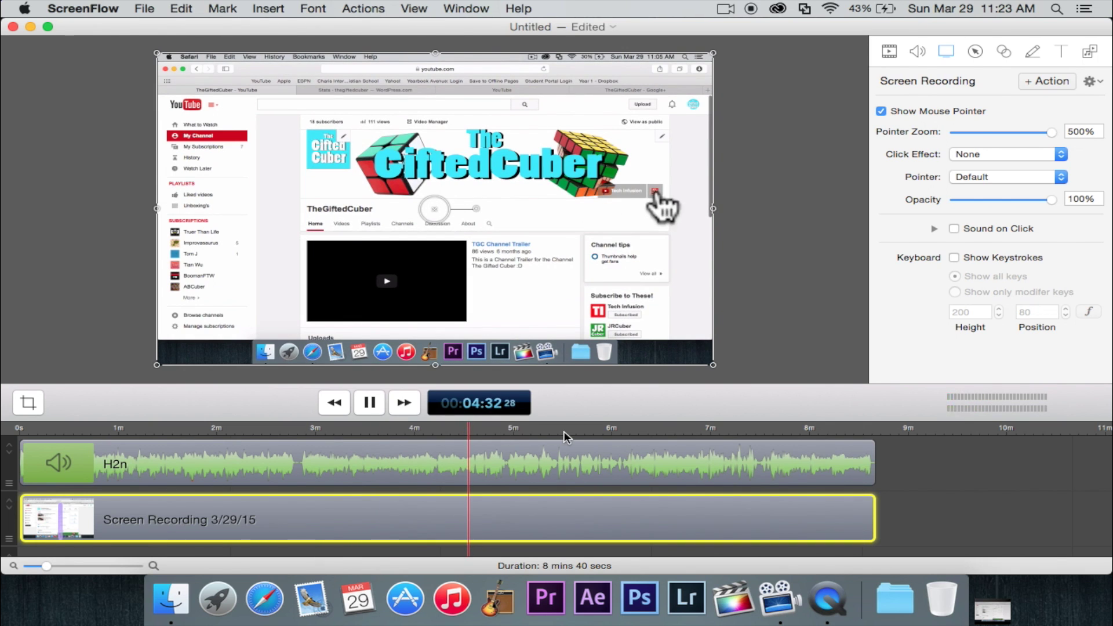
{"action": "key", "text": "space"}
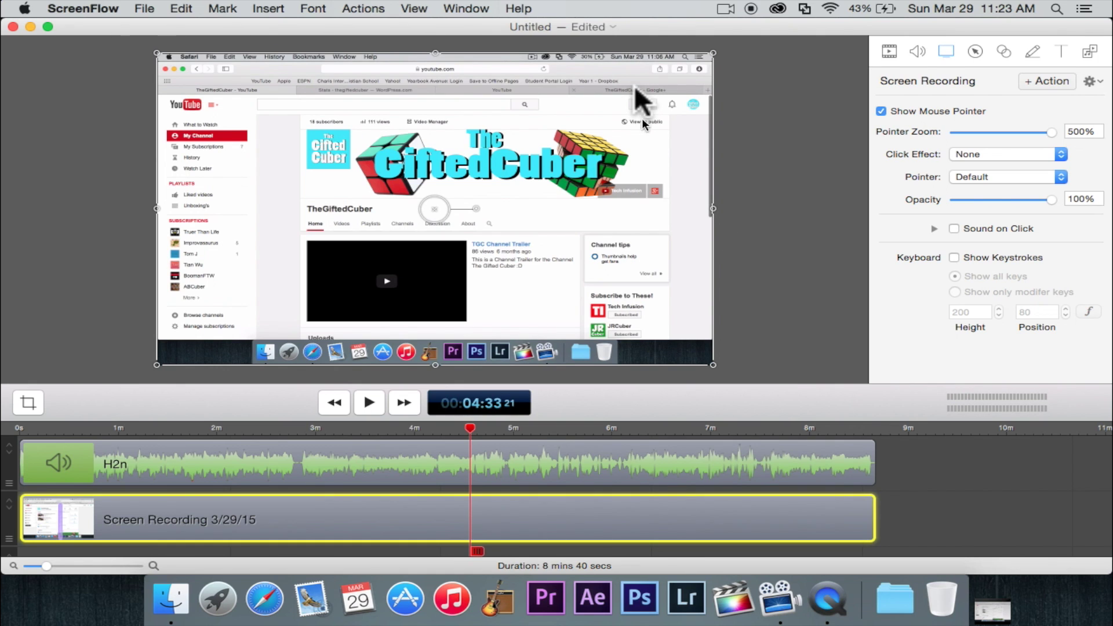
{"action": "left_click_drag", "start_coordinate": [982, 141], "coordinate": [975, 139]}
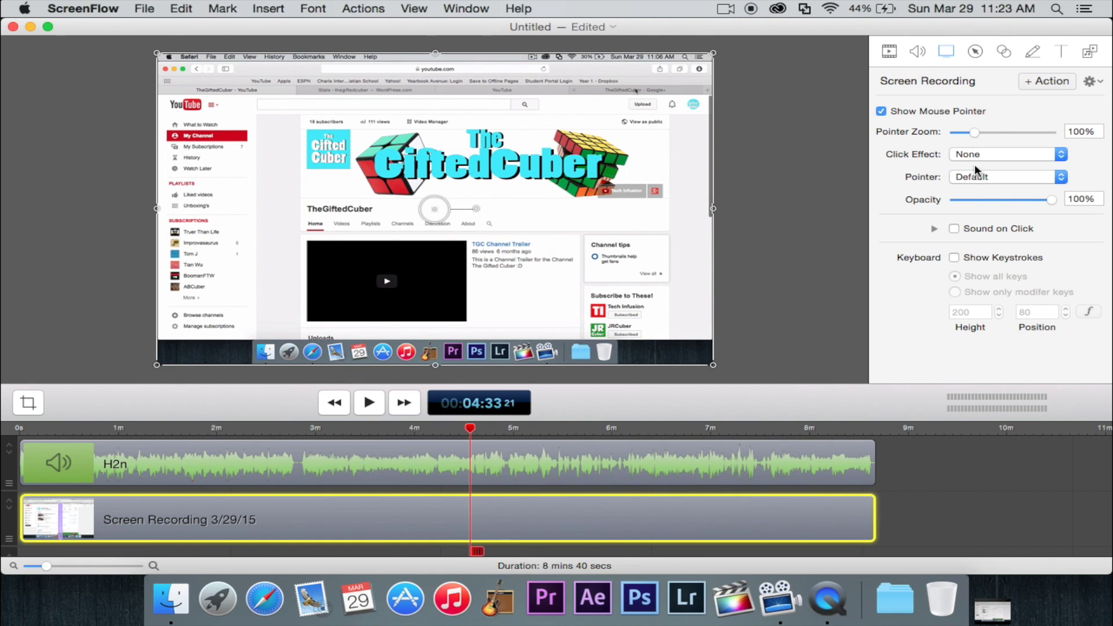
{"action": "left_click", "coordinate": [978, 155]}
Apply the Radar click effect and preview it in playback
{"action": "left_click", "coordinate": [979, 167]}
{"action": "key", "text": "space"}
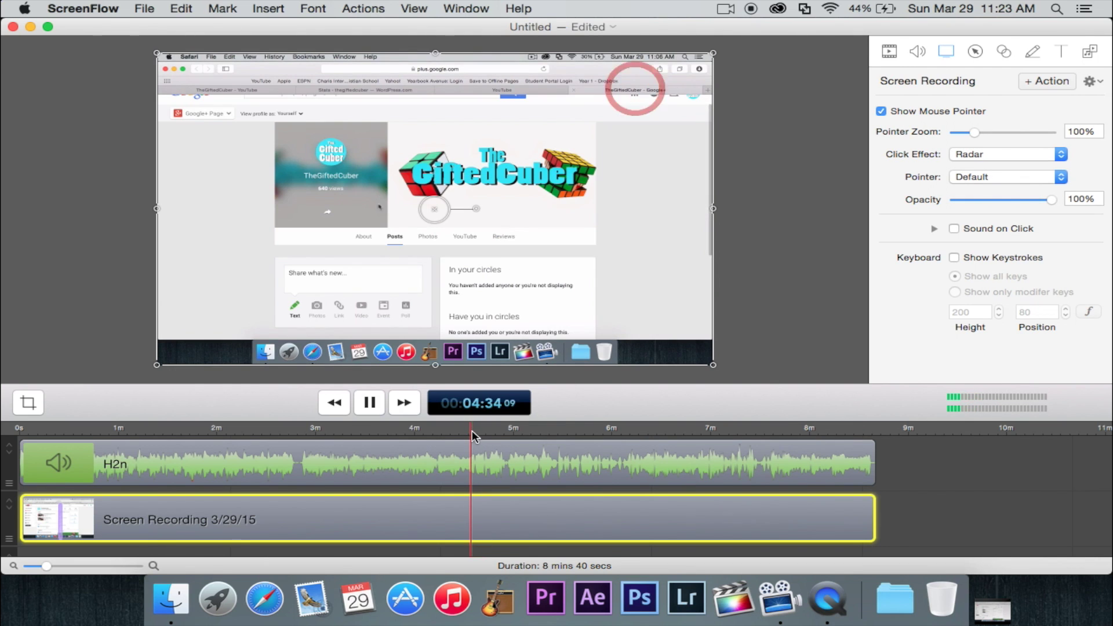
{"action": "key", "text": "space"}
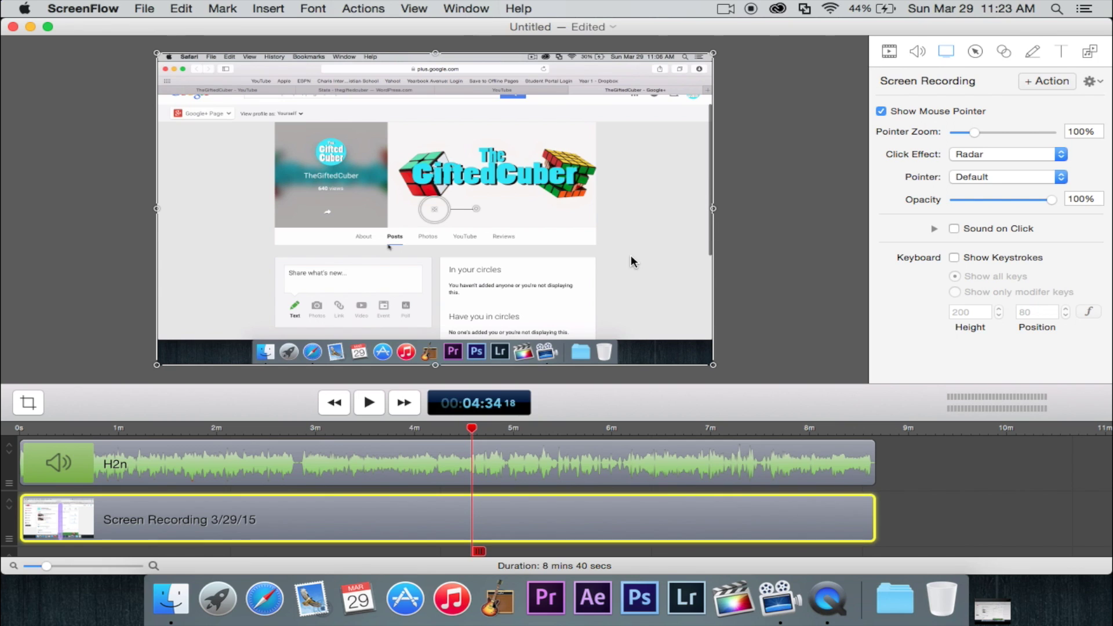
Try the Circle - Light, Circle - Dark and Square pointer styles, ending on Default
{"action": "left_click", "coordinate": [969, 177]}
{"action": "left_click", "coordinate": [970, 177]}
{"action": "left_click", "coordinate": [982, 176]}
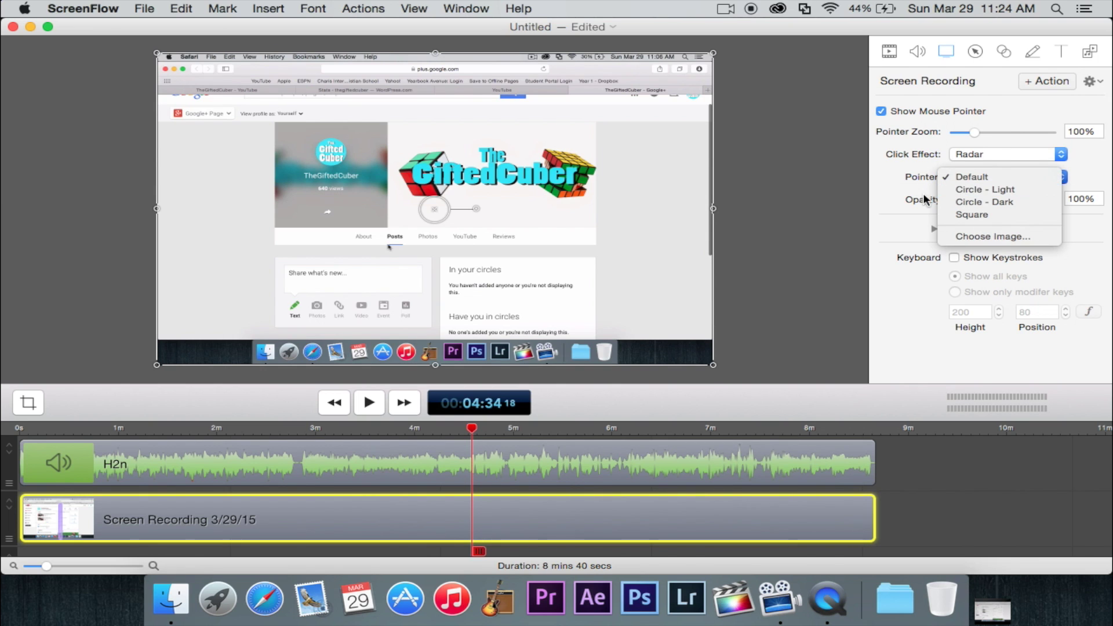
{"action": "left_click", "coordinate": [954, 190]}
{"action": "left_click", "coordinate": [972, 176]}
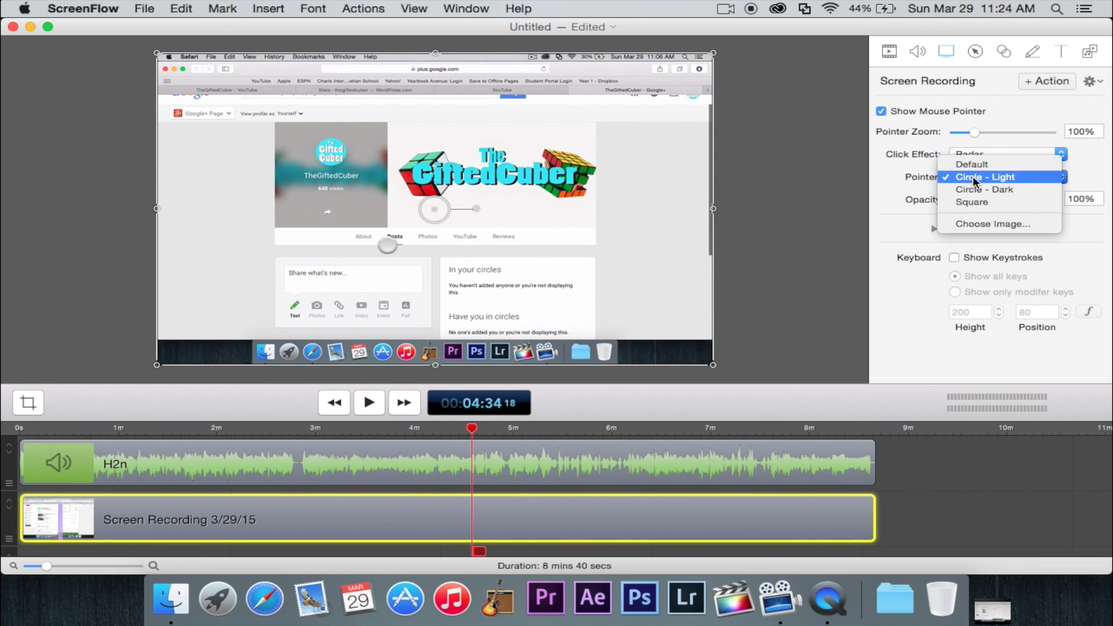
{"action": "left_click", "coordinate": [968, 190]}
{"action": "left_click", "coordinate": [974, 179]}
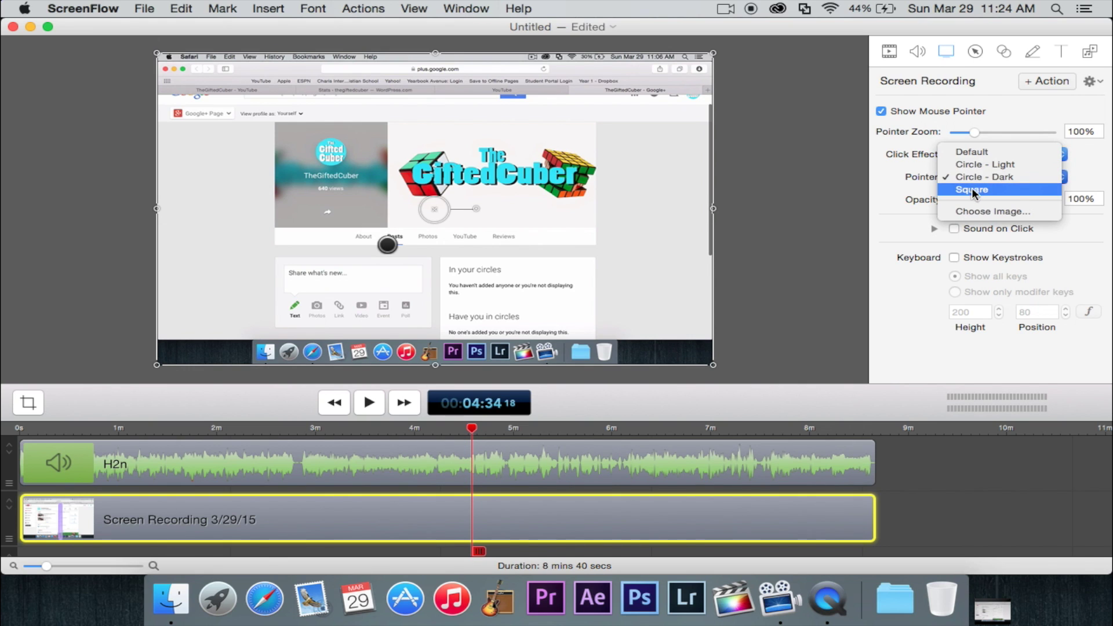
{"action": "left_click", "coordinate": [969, 189]}
{"action": "left_click", "coordinate": [988, 179]}
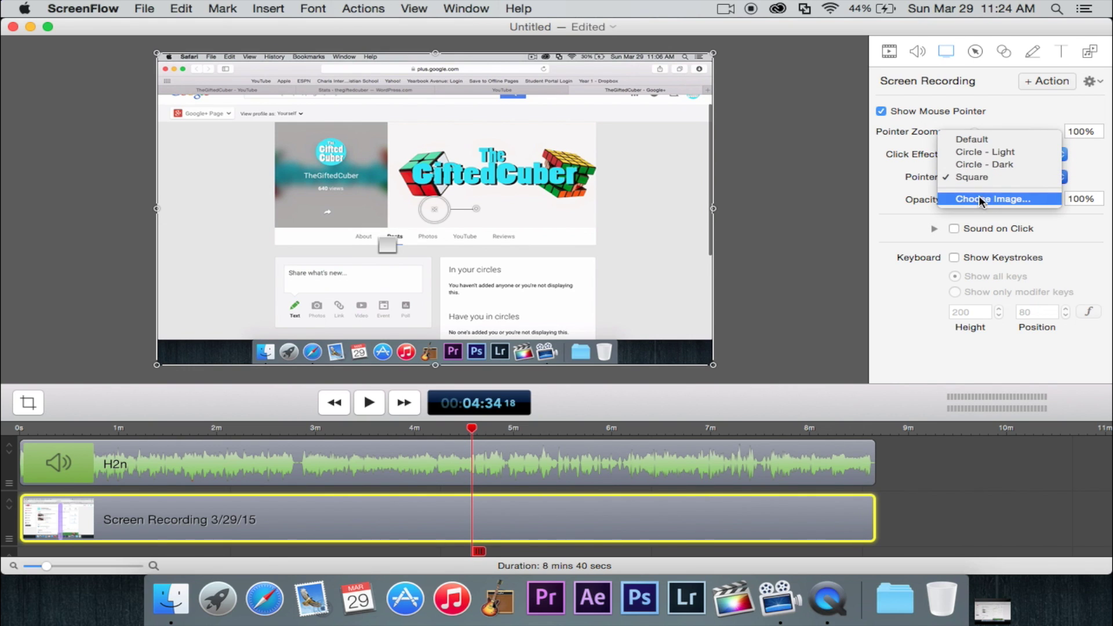
{"action": "left_click", "coordinate": [991, 139]}
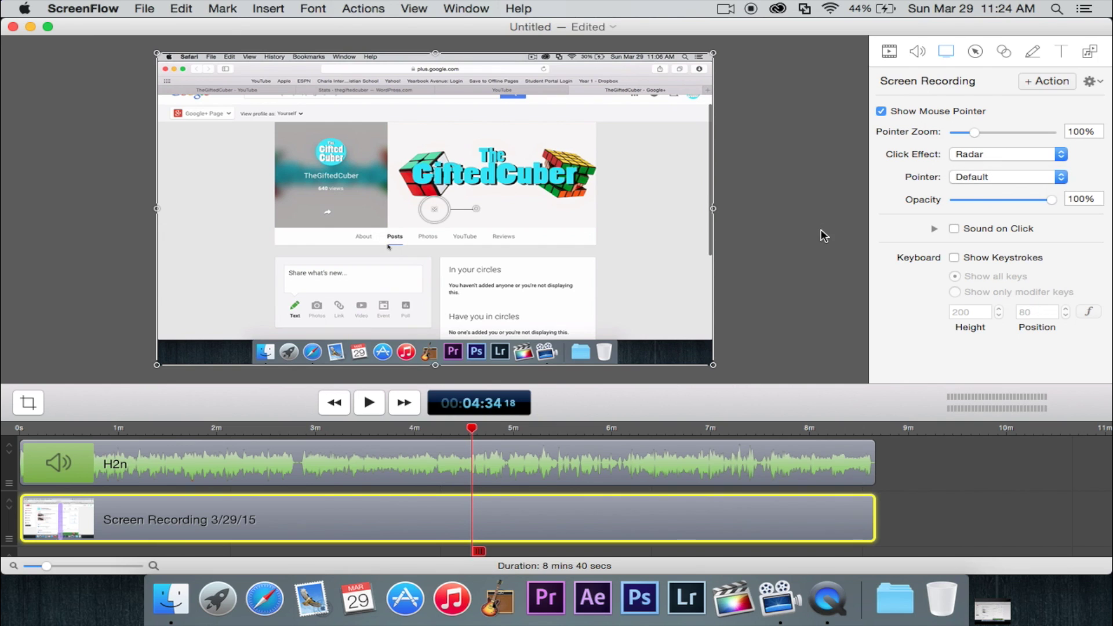
Try Sound on Click with a preview and its options, then switch it off
{"action": "left_click", "coordinate": [954, 230]}
{"action": "key", "text": "space"}
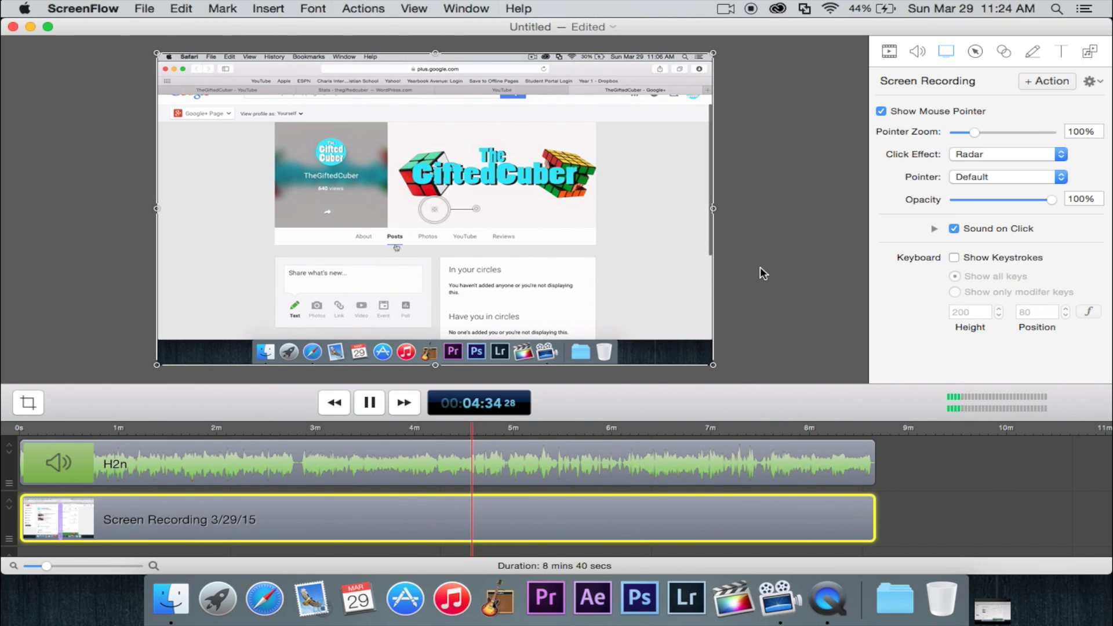
{"action": "key", "text": "space"}
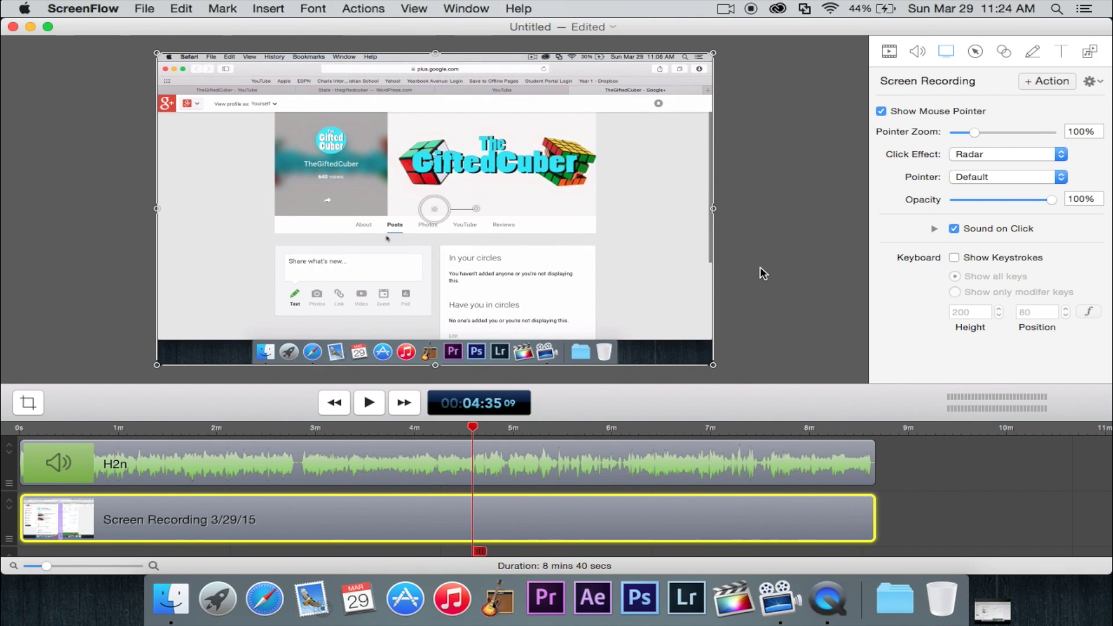
{"action": "left_click", "coordinate": [934, 229]}
{"action": "left_click", "coordinate": [935, 229]}
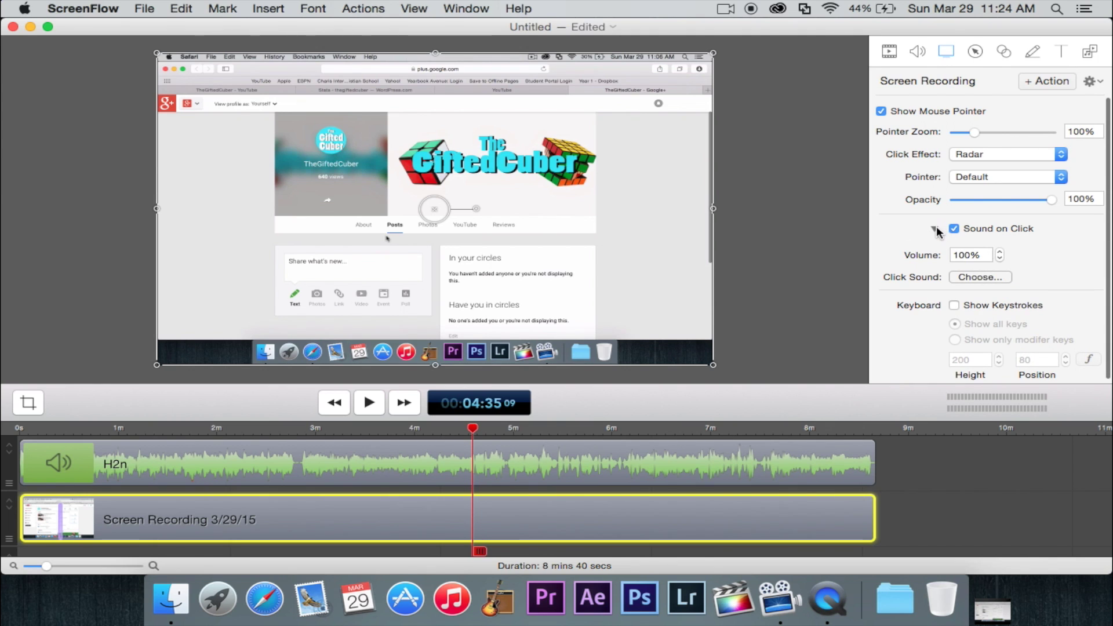
{"action": "left_click", "coordinate": [954, 230]}
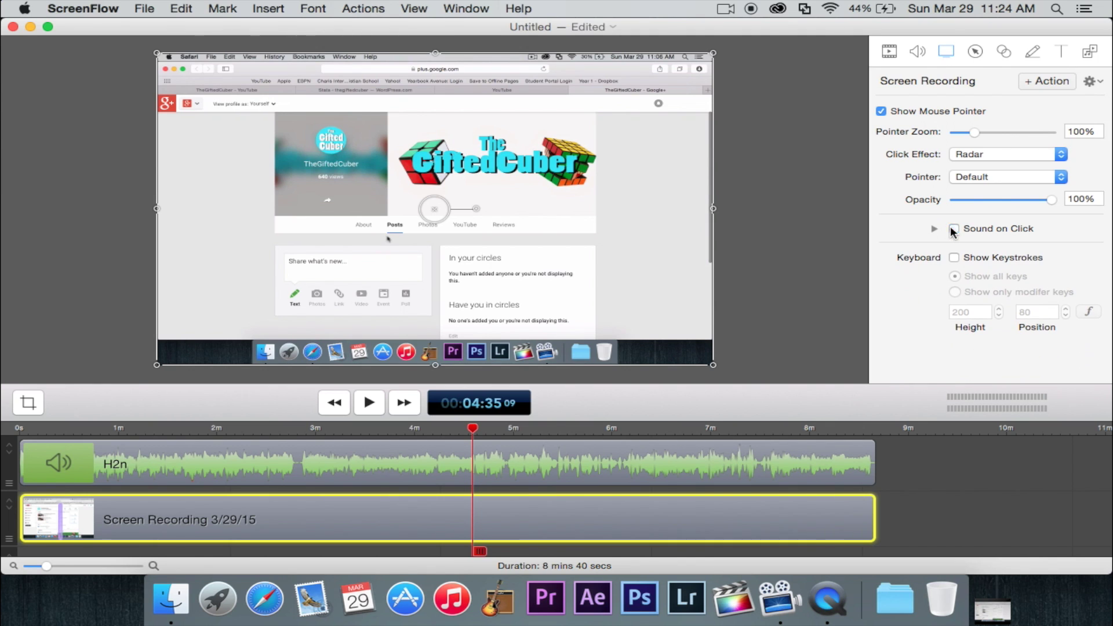
Try Show Keystrokes at a later point in the recording, then switch it off
{"action": "left_click", "coordinate": [954, 258]}
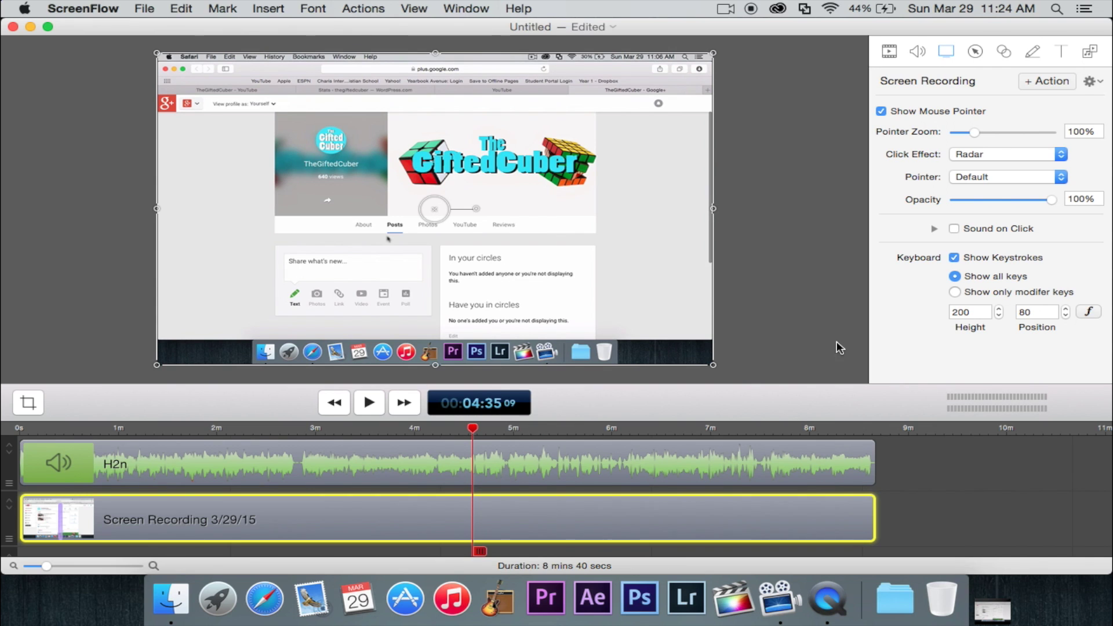
{"action": "left_click", "coordinate": [559, 433]}
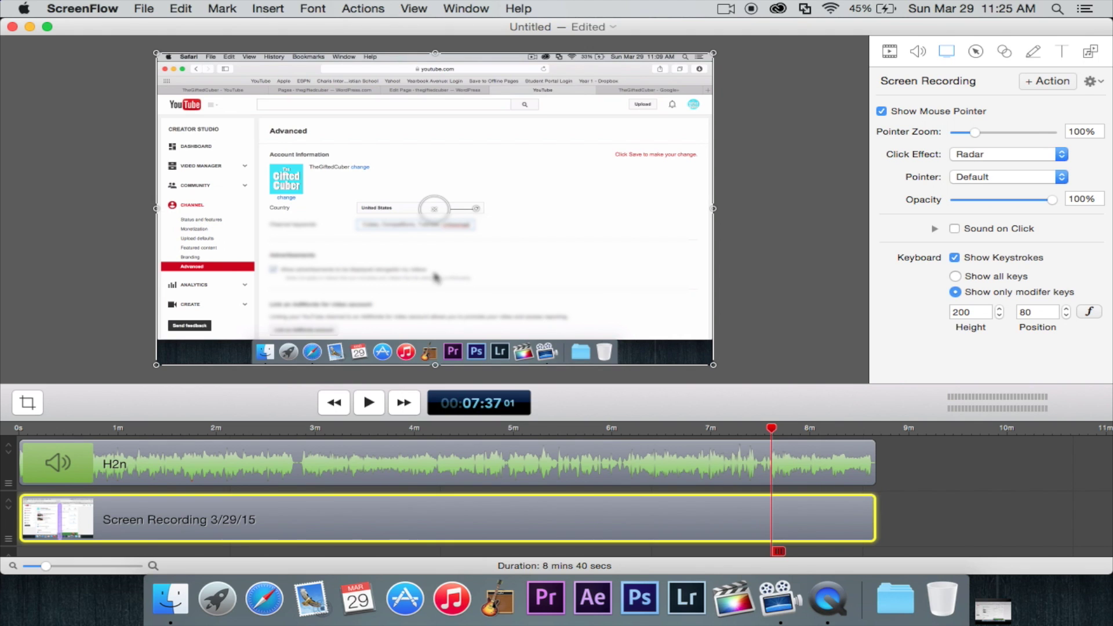
{"action": "left_click", "coordinate": [954, 258]}
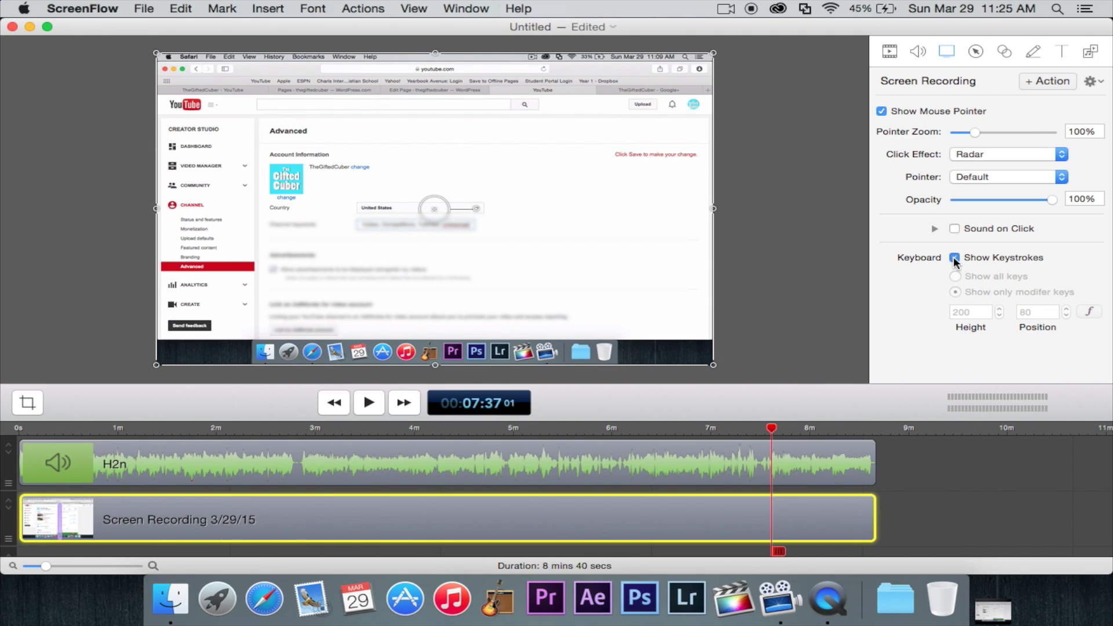
Browse the Callout, Touch Callout, Annotations and Text settings, ending in the Media Library
{"action": "left_click", "coordinate": [976, 51]}
{"action": "left_click", "coordinate": [628, 451]}
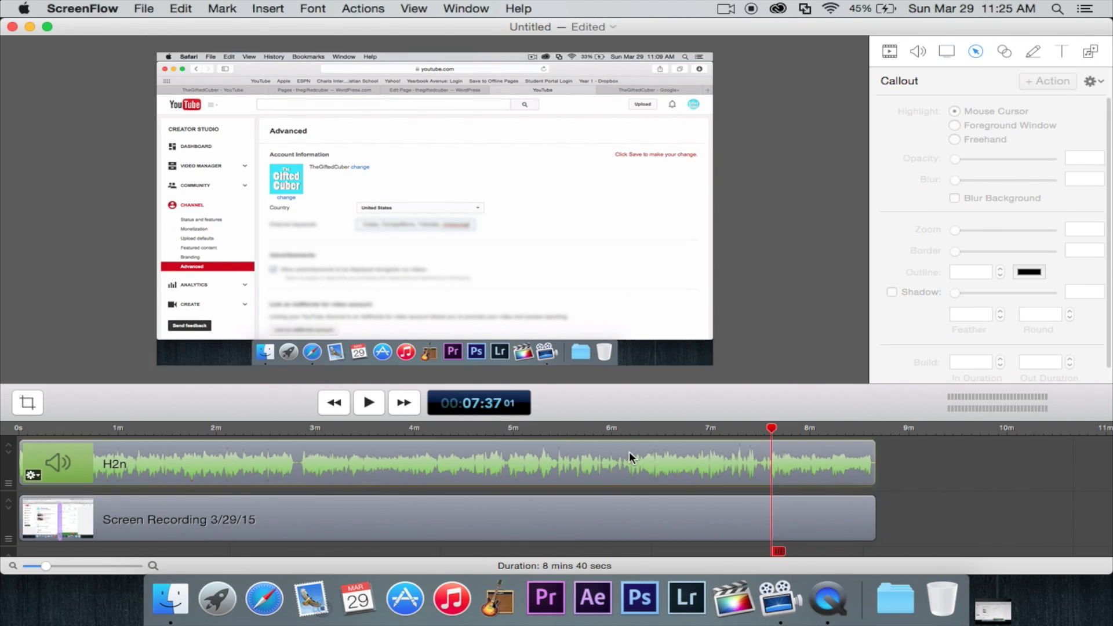
{"action": "left_click", "coordinate": [630, 514]}
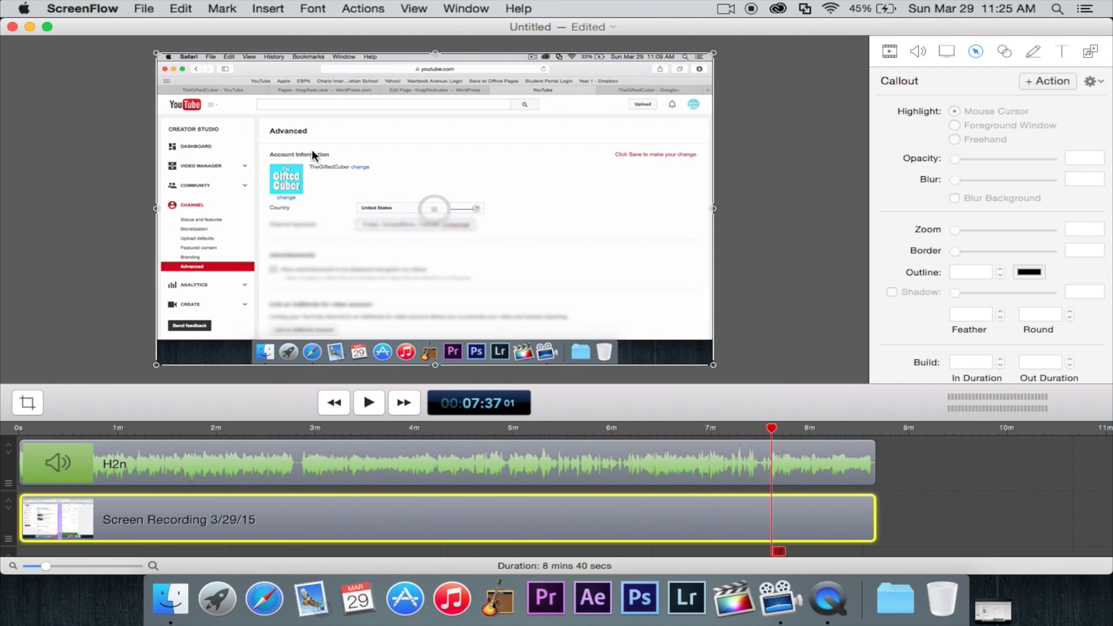
{"action": "left_click", "coordinate": [1004, 54]}
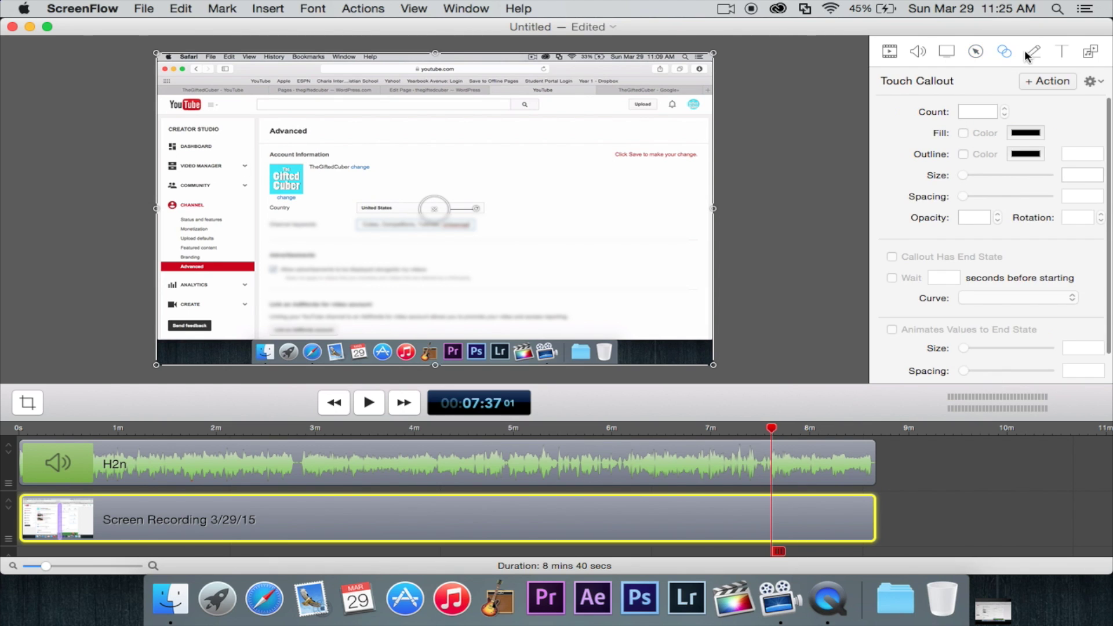
{"action": "left_click", "coordinate": [1034, 55]}
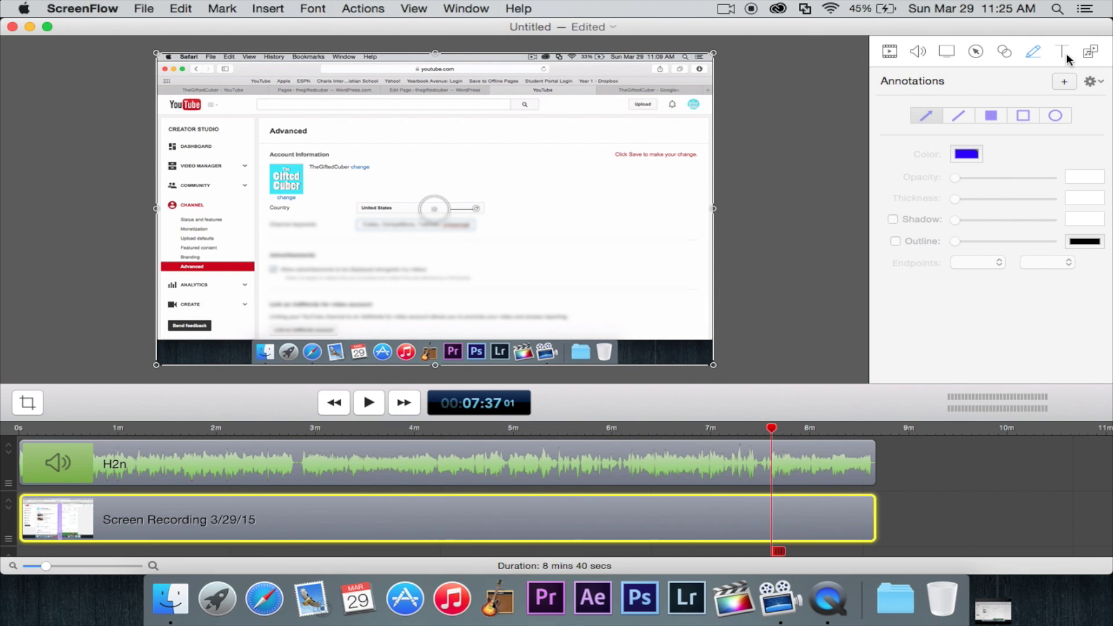
{"action": "left_click", "coordinate": [1063, 52]}
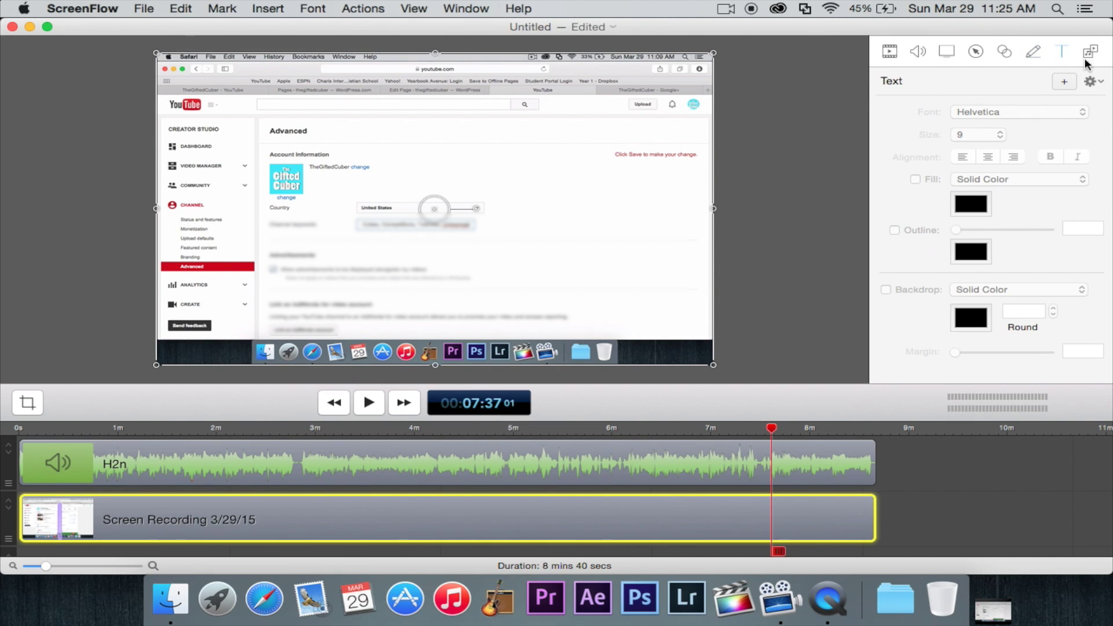
{"action": "left_click", "coordinate": [1089, 53]}
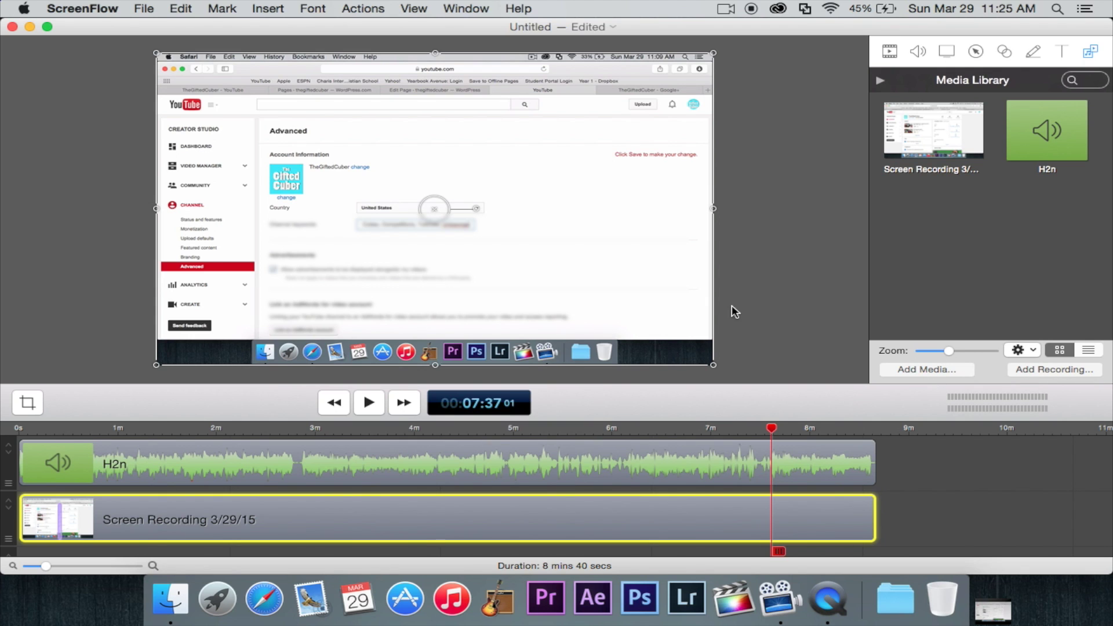
Move the playhead to 06:30 and zoom the timeline out
{"action": "left_click", "coordinate": [662, 429]}
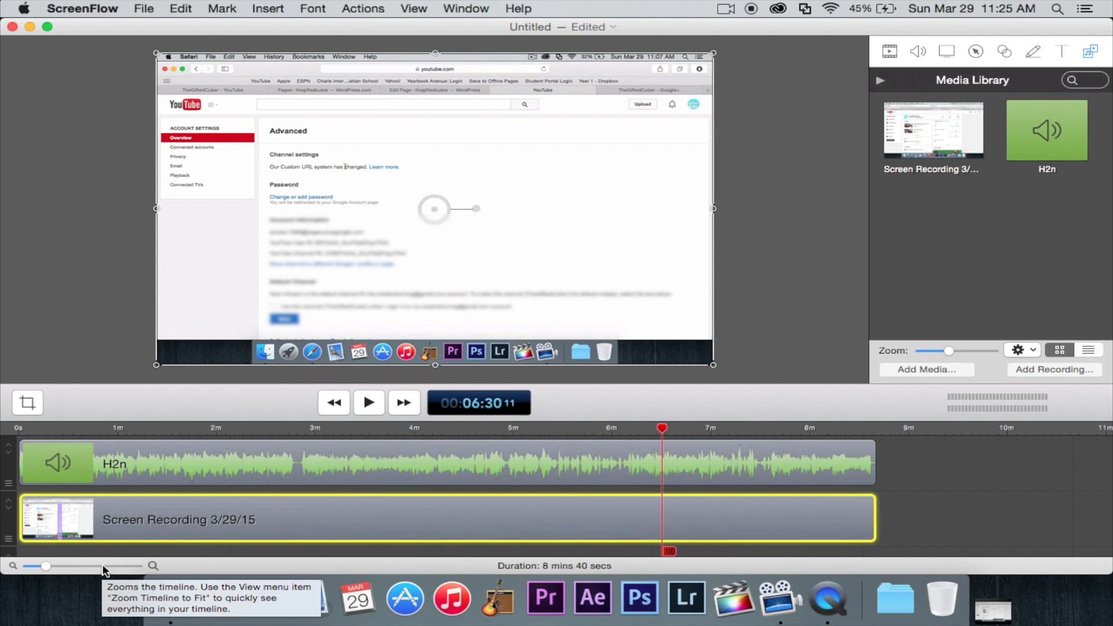
{"action": "mouse_move", "coordinate": [45, 565]}
{"action": "left_mouse_down"}
{"action": "mouse_move", "coordinate": [99, 566]}
{"action": "mouse_move", "coordinate": [25, 565]}
{"action": "mouse_move", "coordinate": [40, 560]}
{"action": "left_mouse_up"}
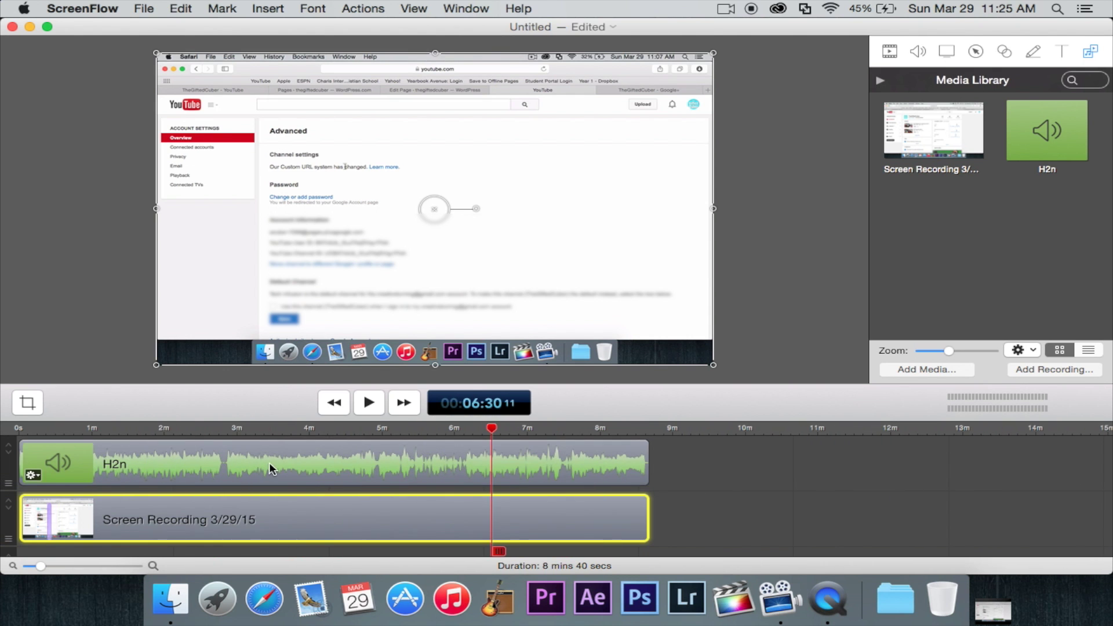
Select the H2n audio clip, set the playhead to 03:46 and try trimming the clip's end
{"action": "left_click", "coordinate": [284, 449]}
{"action": "left_click", "coordinate": [290, 429]}
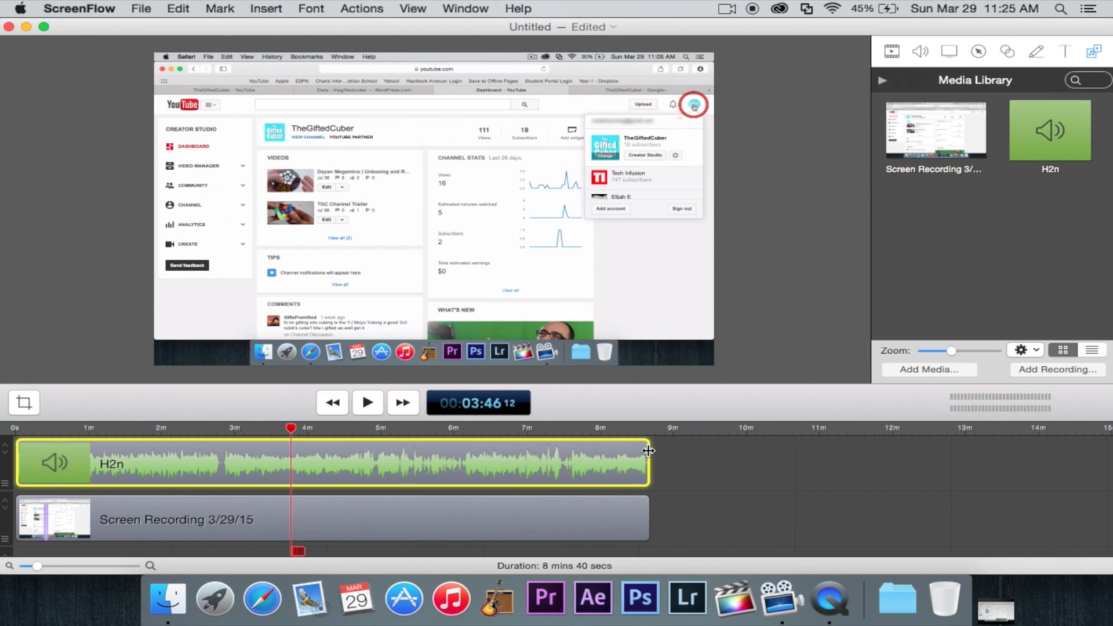
{"action": "mouse_move", "coordinate": [648, 451]}
{"action": "left_mouse_down"}
{"action": "mouse_move", "coordinate": [592, 451]}
{"action": "mouse_move", "coordinate": [652, 451]}
{"action": "left_mouse_up"}
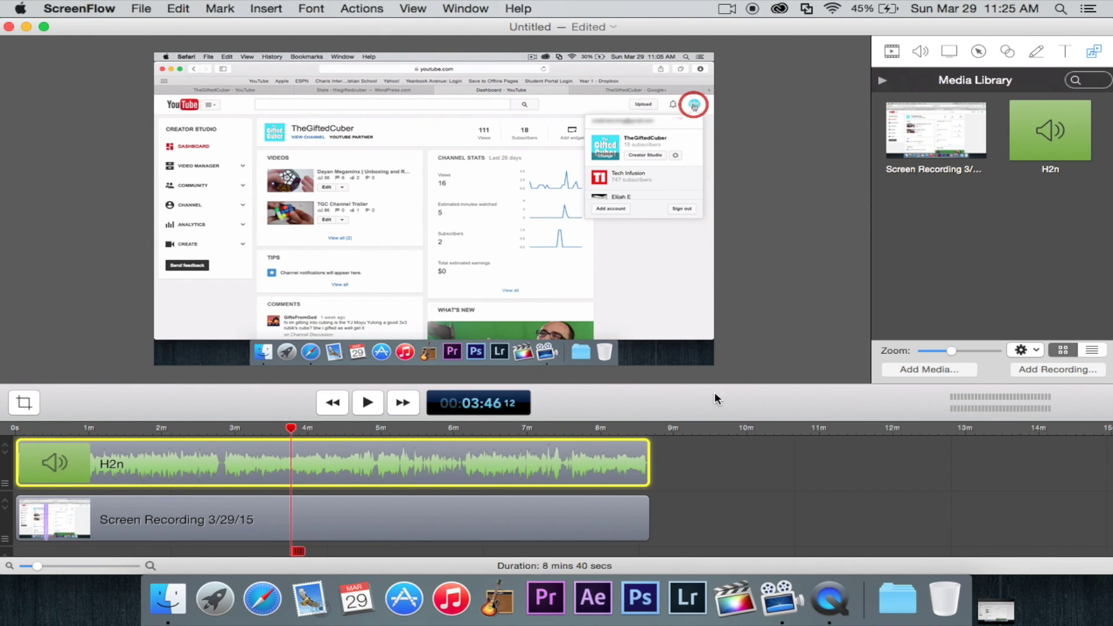